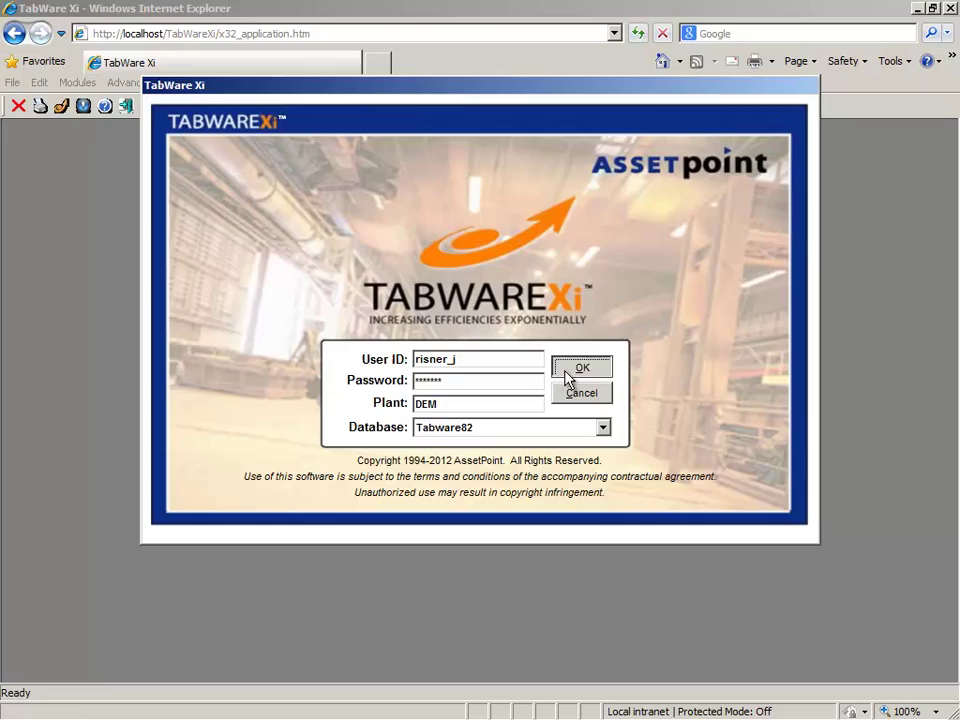
Step: Confirm the login to open the PowerPanel listing TabWare categories and pending actions
click(566, 370)
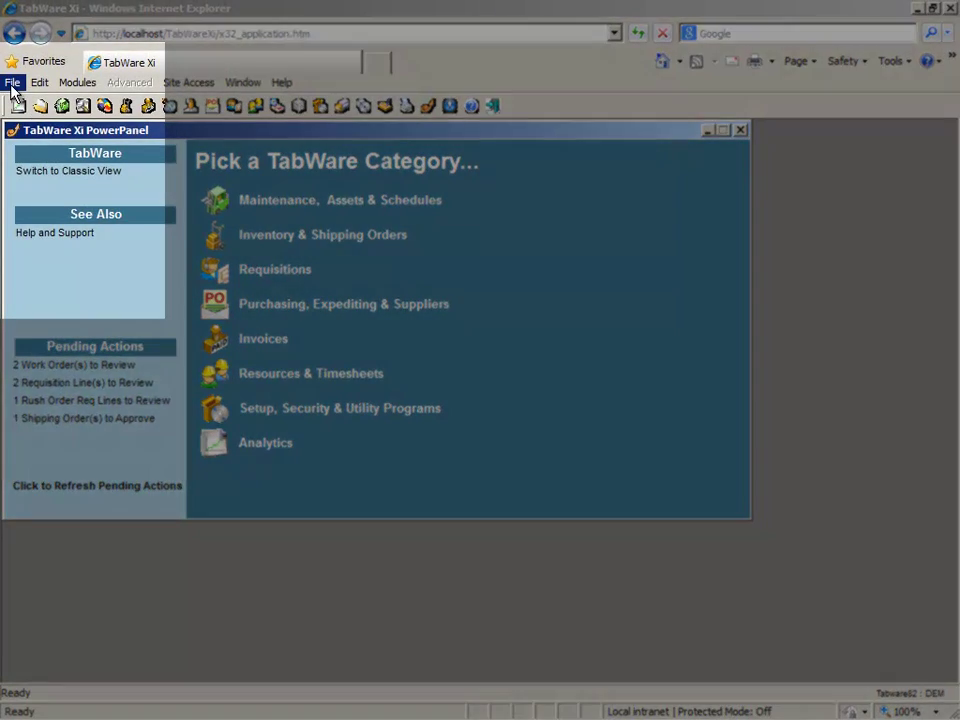
Step: Log in again as a different user, then open Choose a Work Order under Maintenance, Assets & Schedules
click(12, 83)
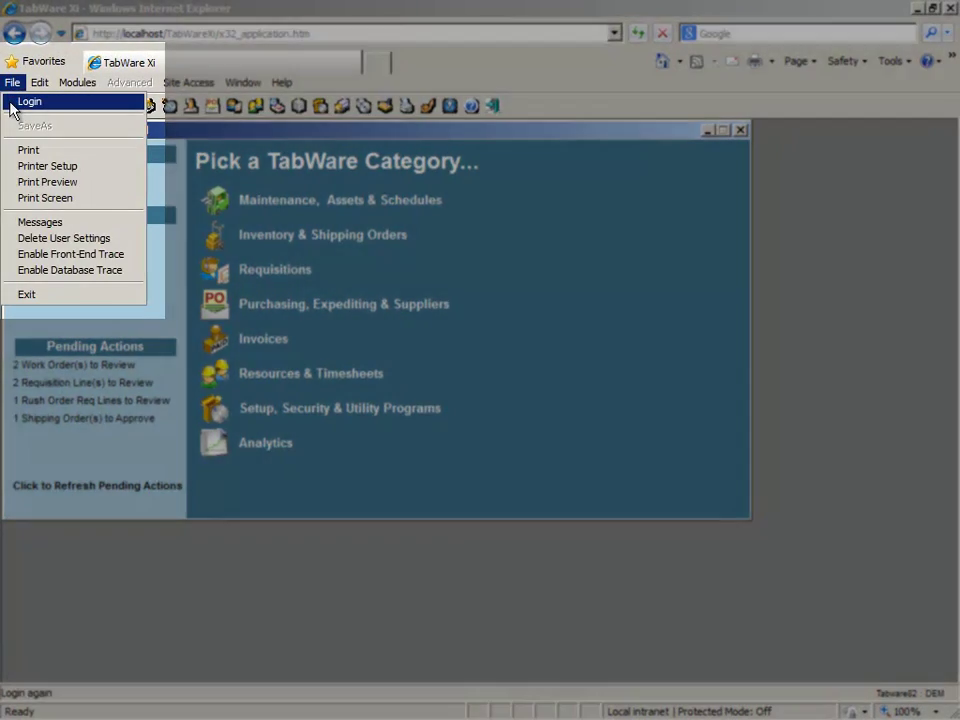
click(14, 101)
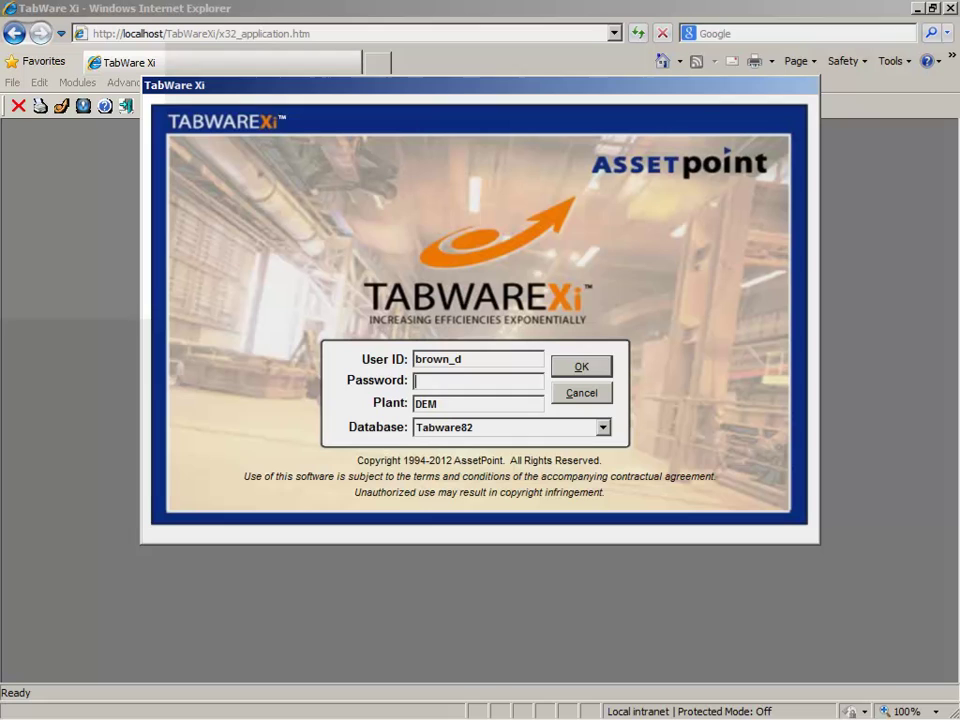
text(**)
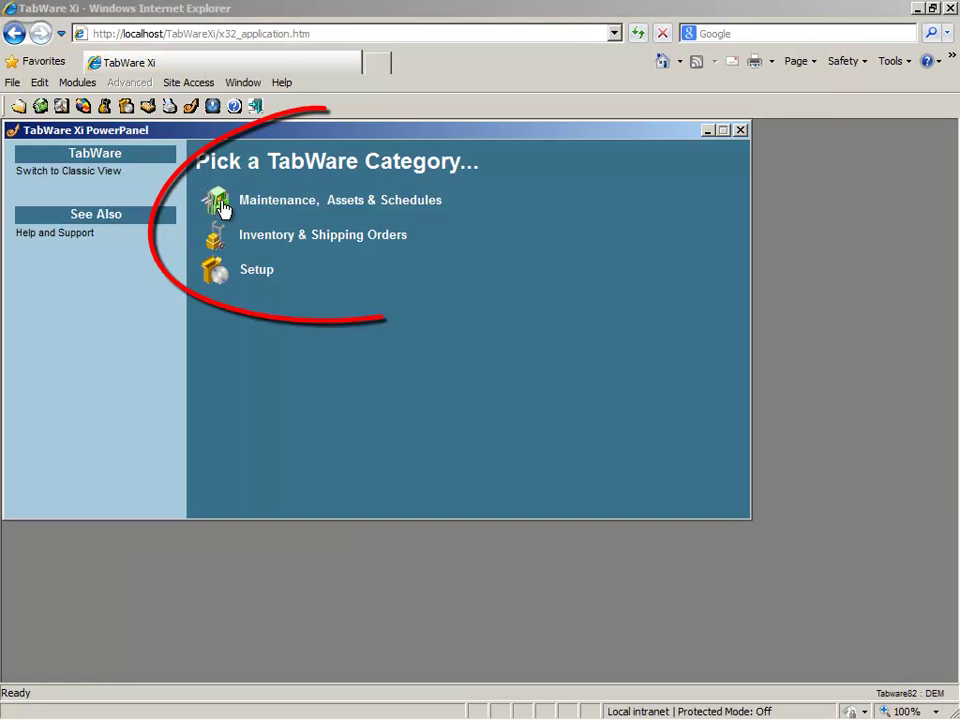
click(220, 205)
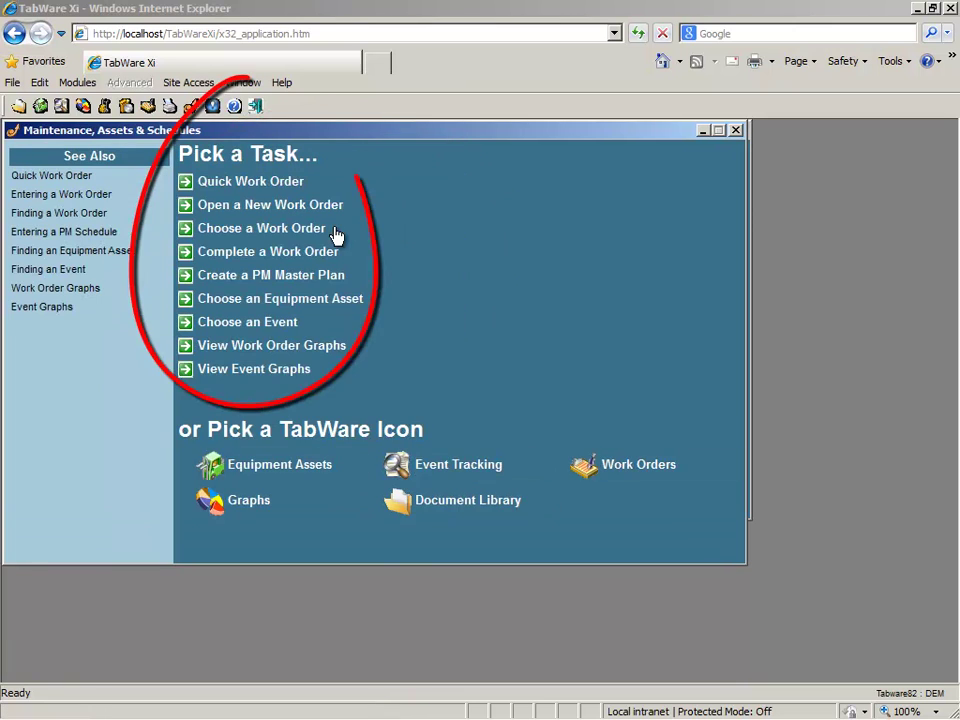
click(334, 231)
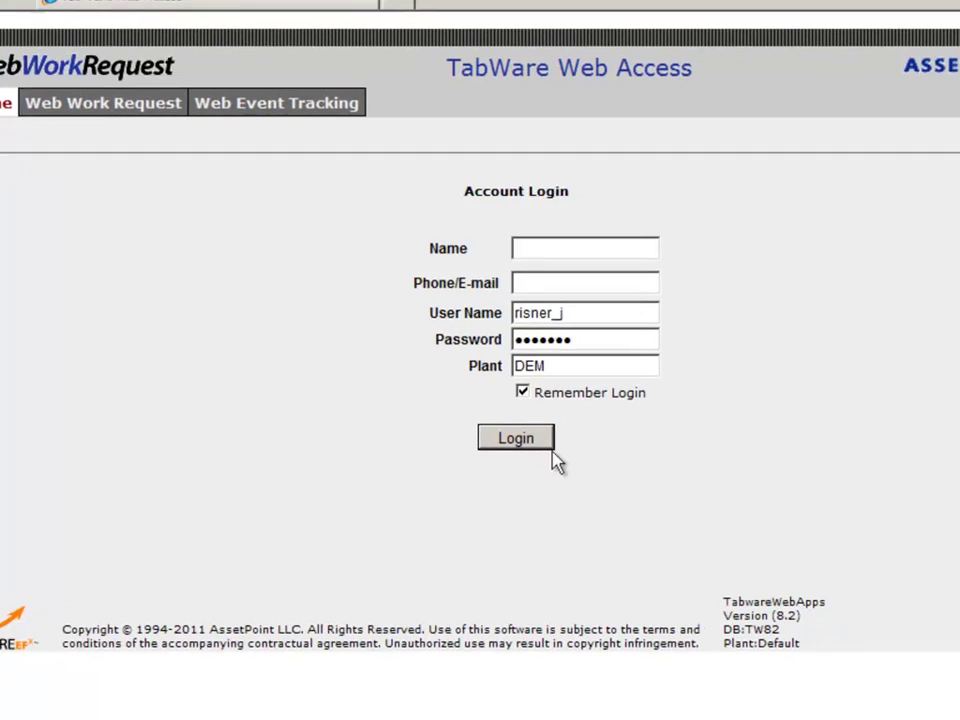
Step: Sign in to the web work request site and limit the equipment query to Utility Assets
click(519, 438)
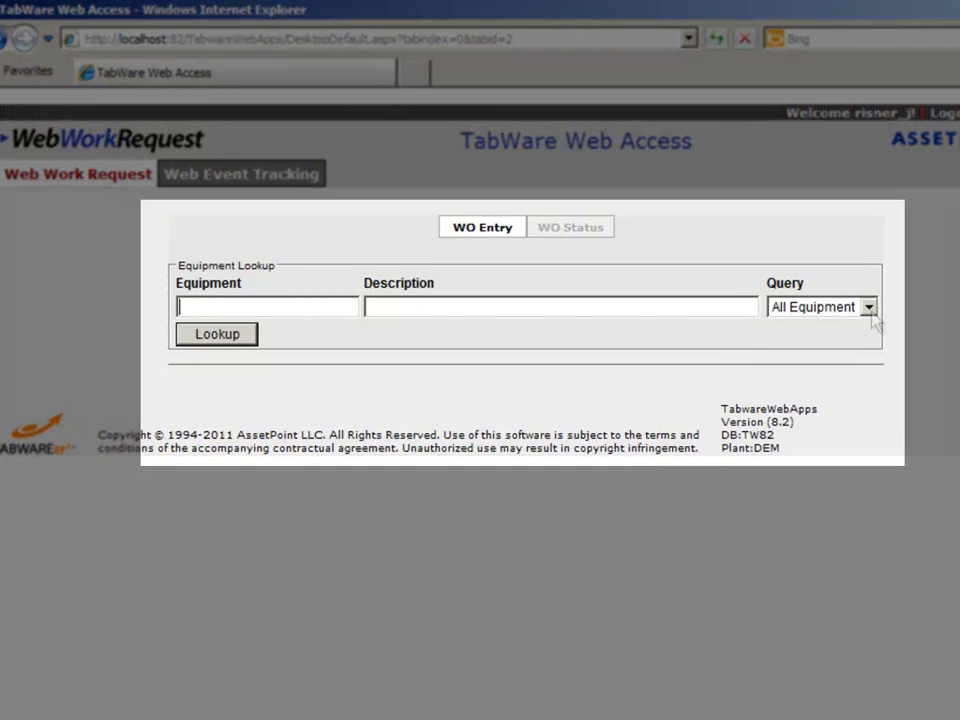
click(869, 308)
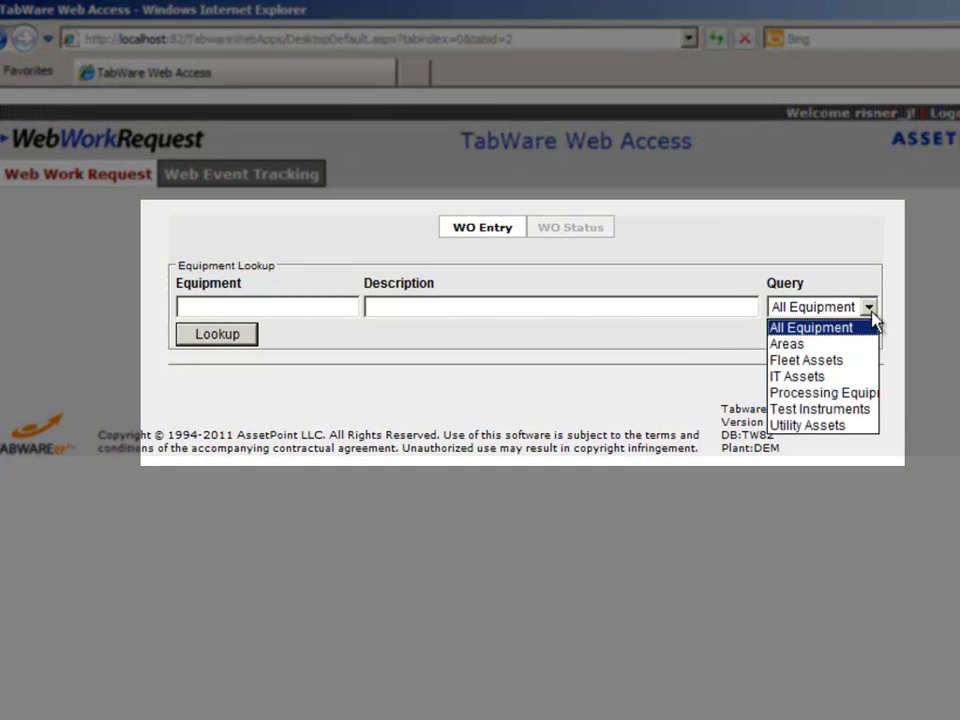
click(853, 426)
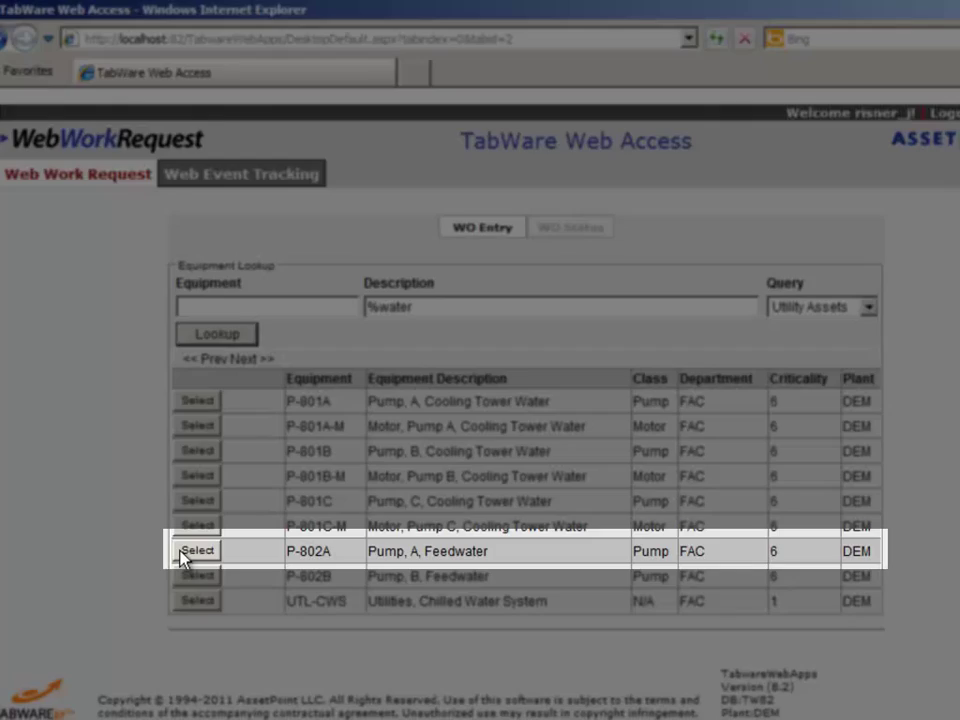
Step: Select pump P-802A, describe it as 'Seal is leaking.' and submit the work request
click(185, 553)
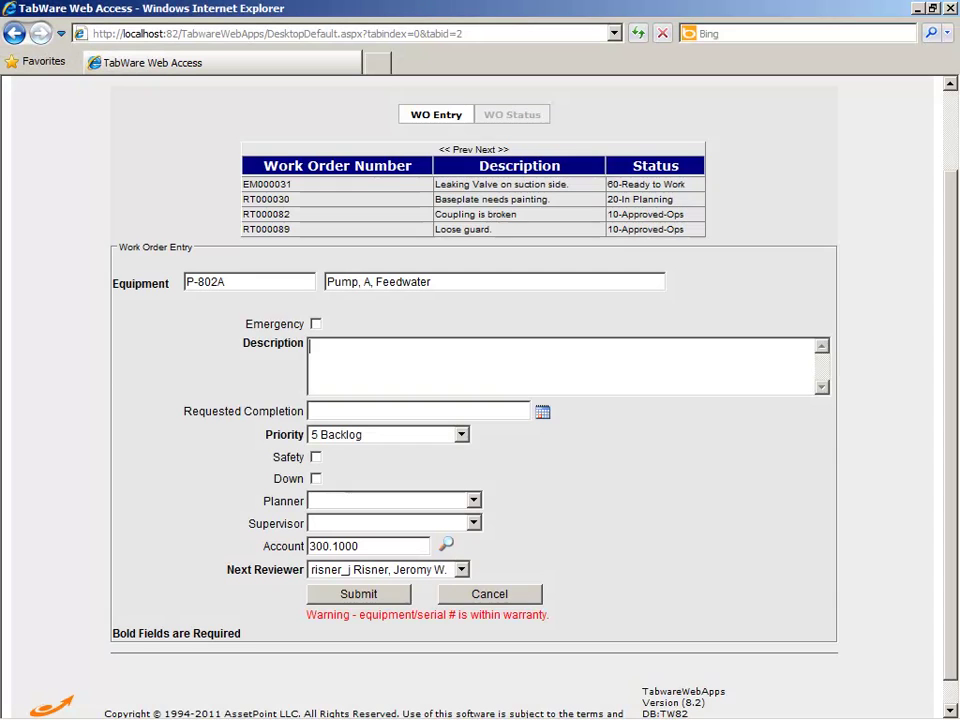
text(Sea)
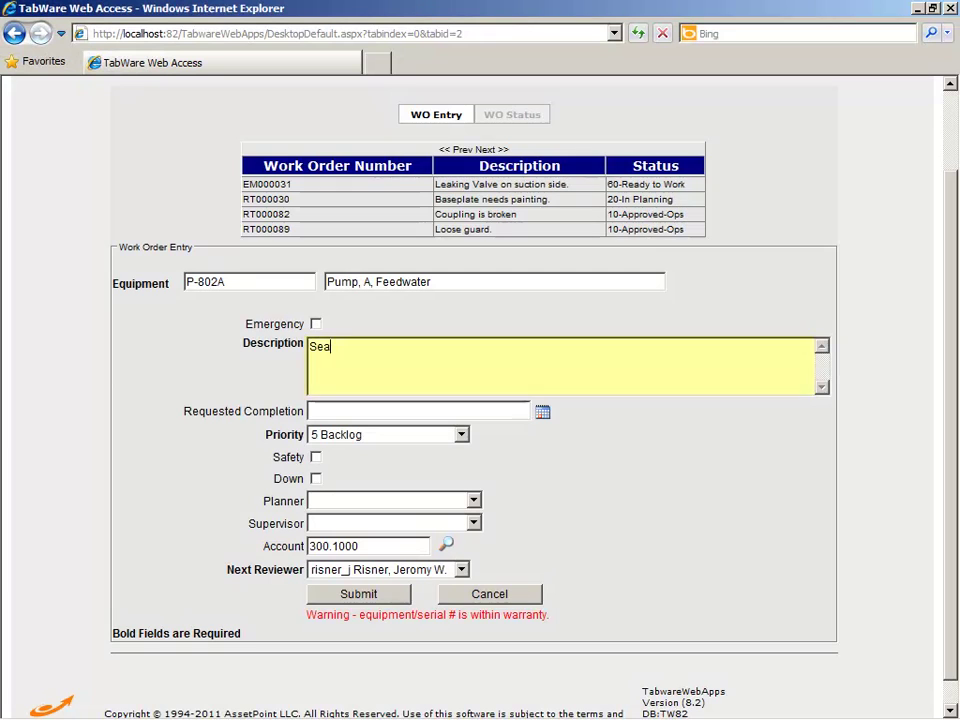
text(l is leaking.)
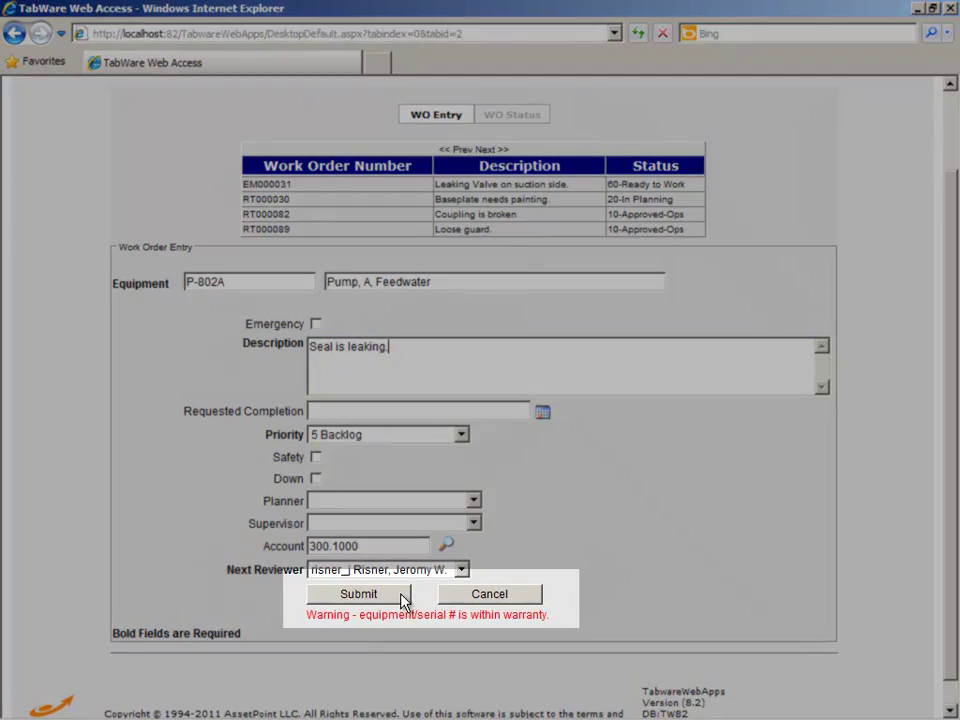
click(400, 594)
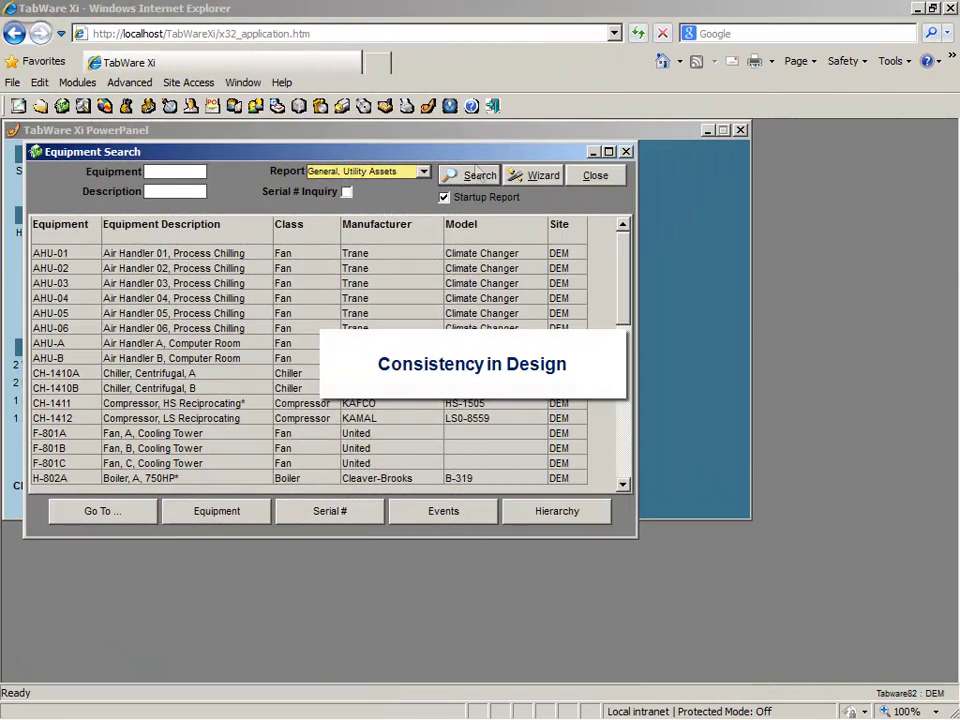
Step: Move the Class column before Equipment Description, resize it, and launch the report Wizard
click(316, 229)
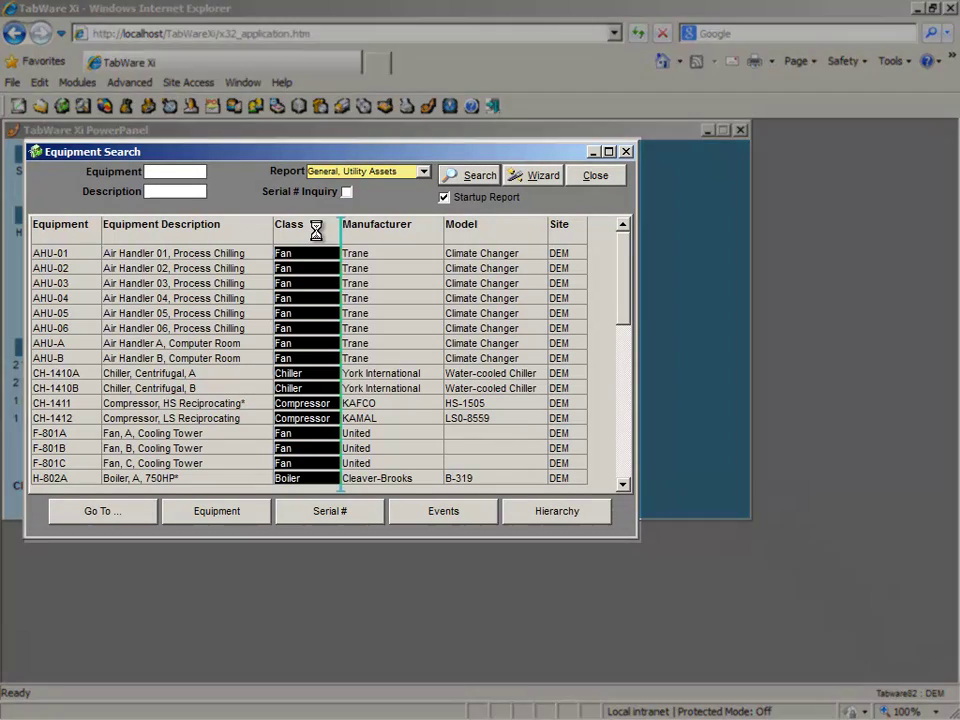
drag(316, 230, 110, 243)
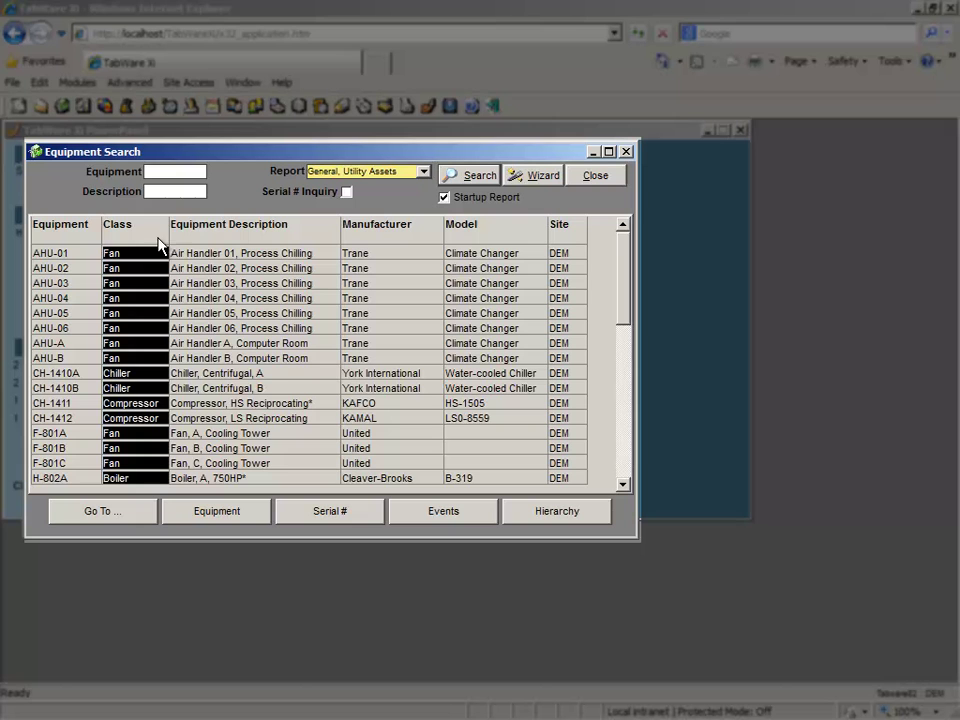
drag(190, 235, 193, 237)
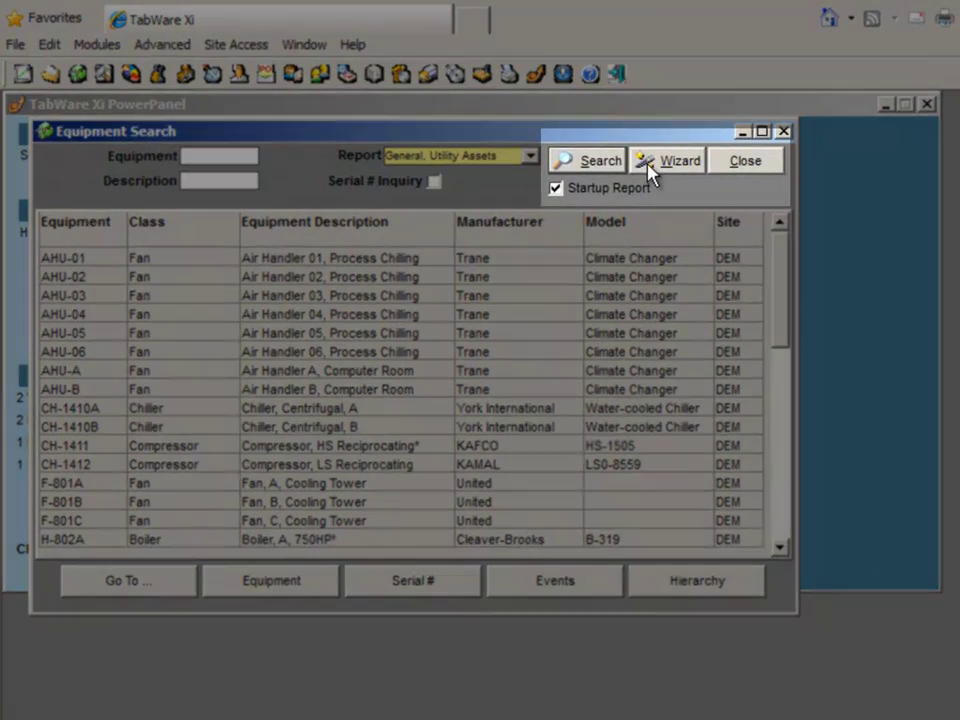
click(648, 166)
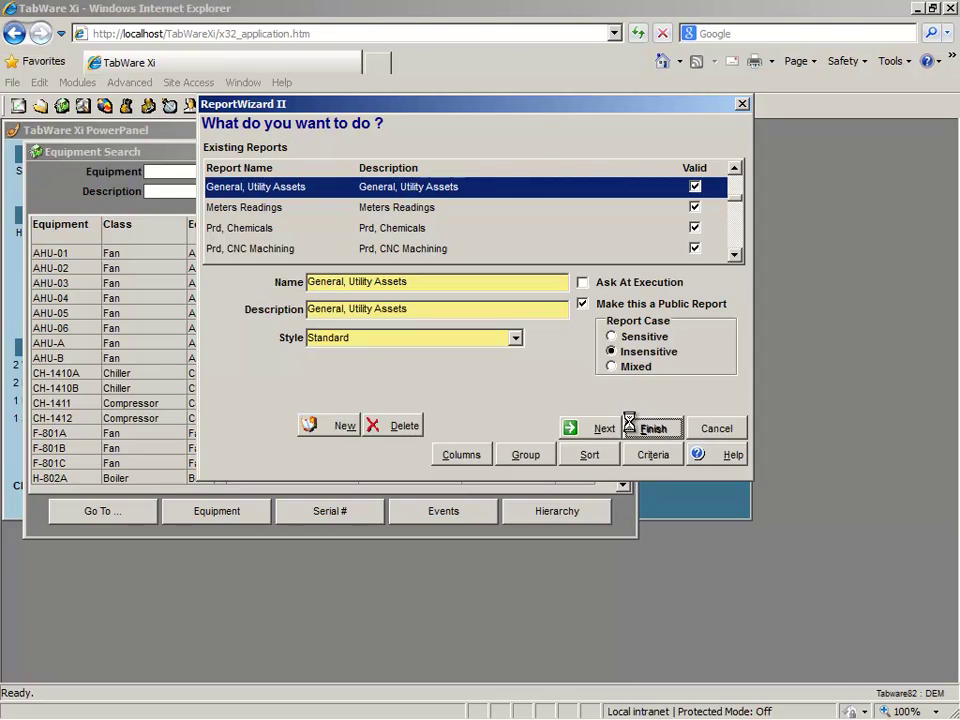
Step: Print-preview the equipment list with a widened Class column, then close the preview
click(12, 82)
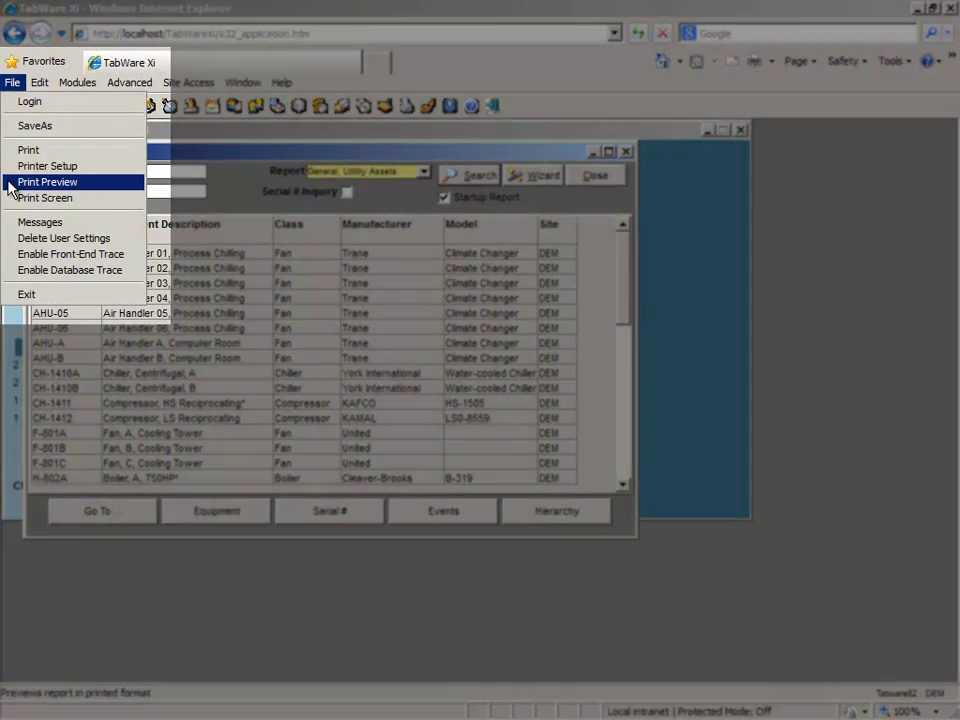
click(12, 182)
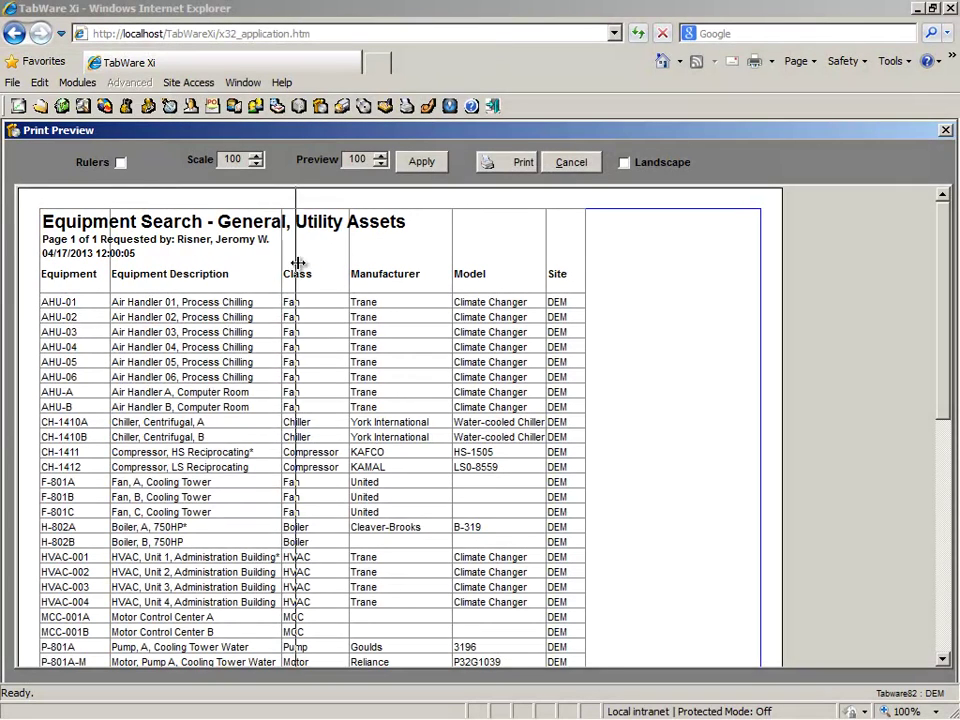
drag(298, 263, 328, 263)
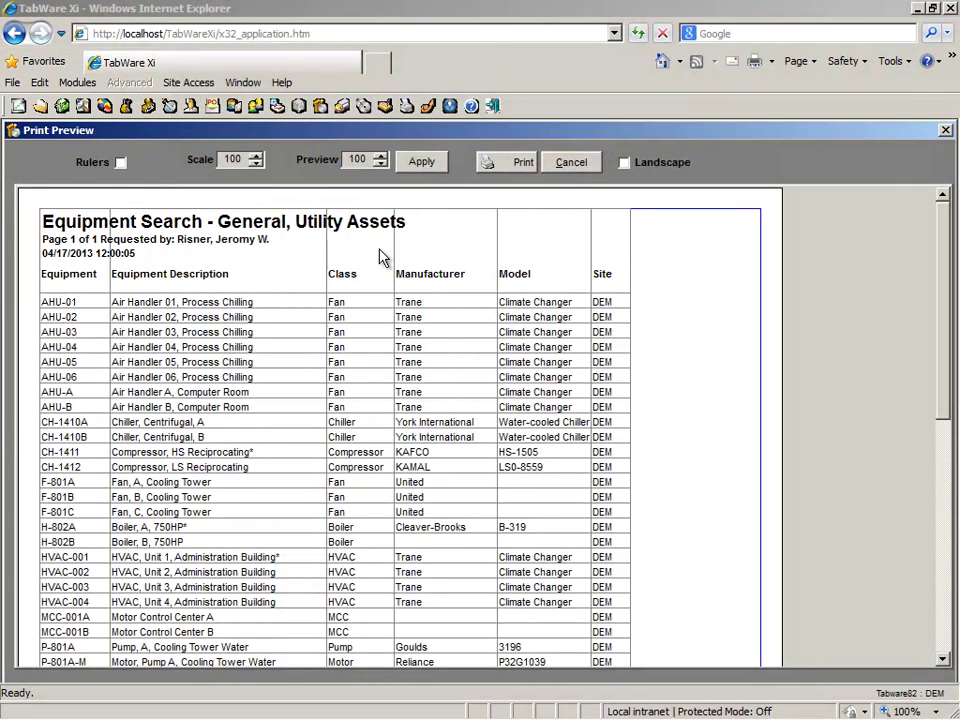
click(571, 163)
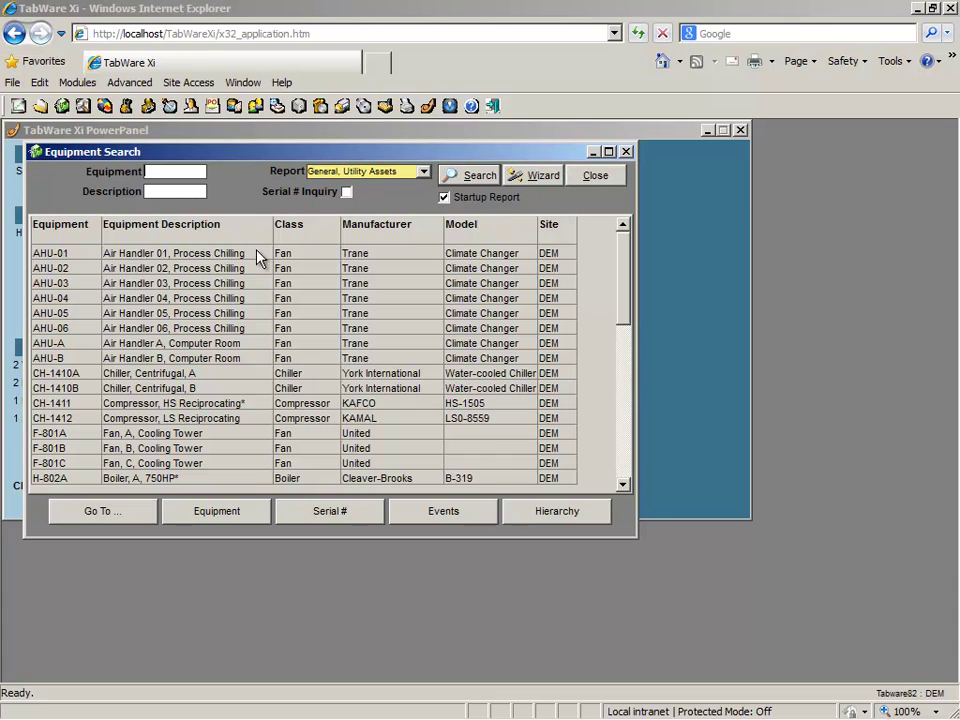
Step: Open the equipment records for AHU-01, AHU-03 and AHU-04, then close them
click(256, 258)
ctrl+click(253, 284)
ctrl+click(251, 299)
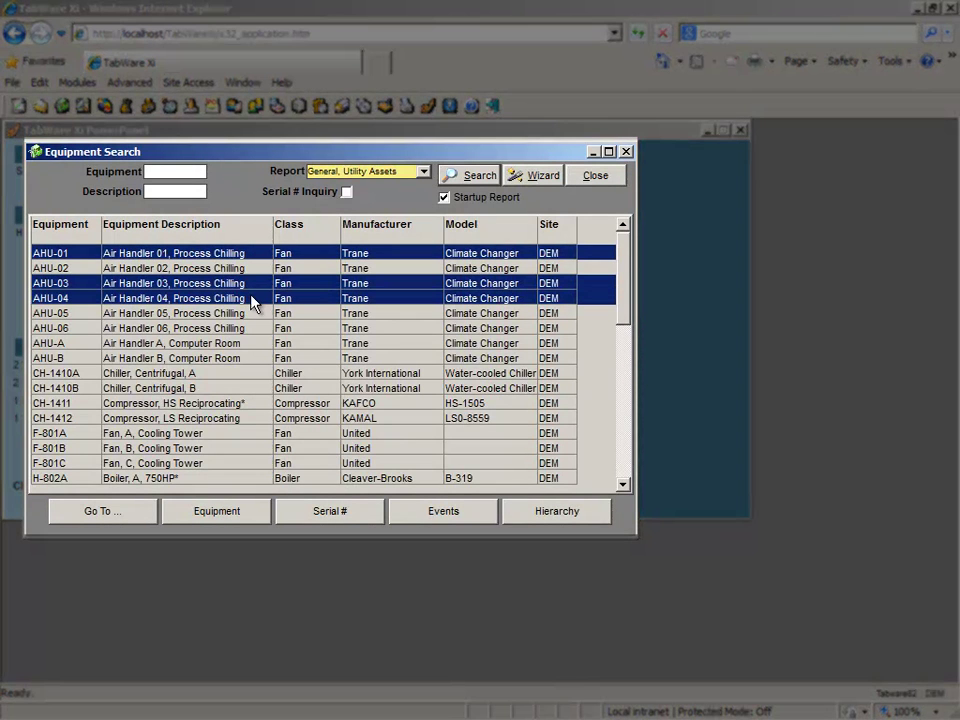
click(176, 508)
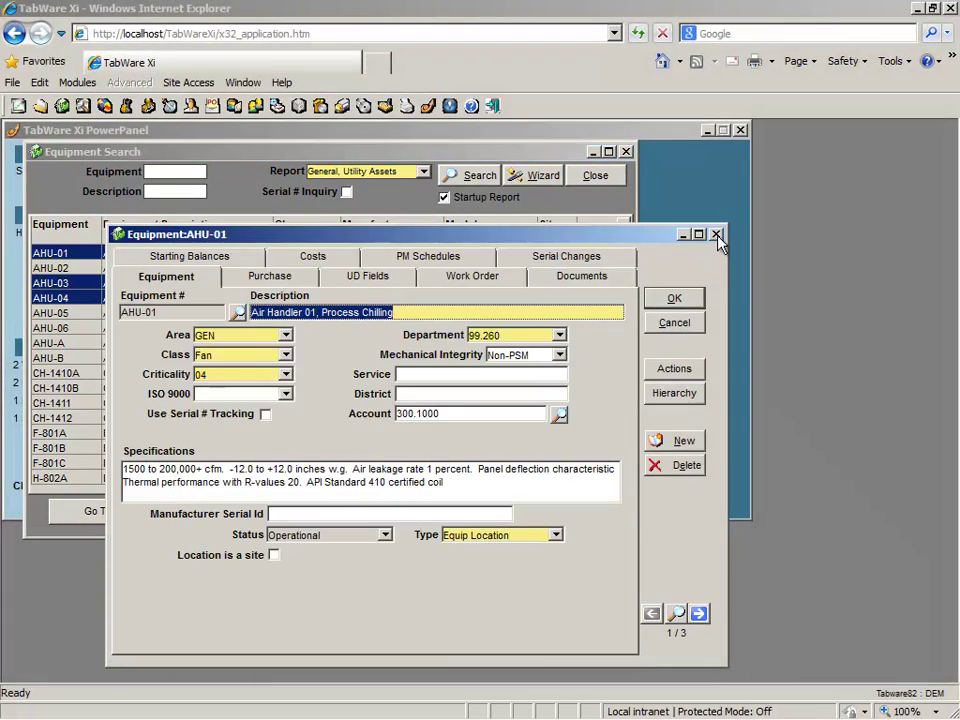
click(716, 234)
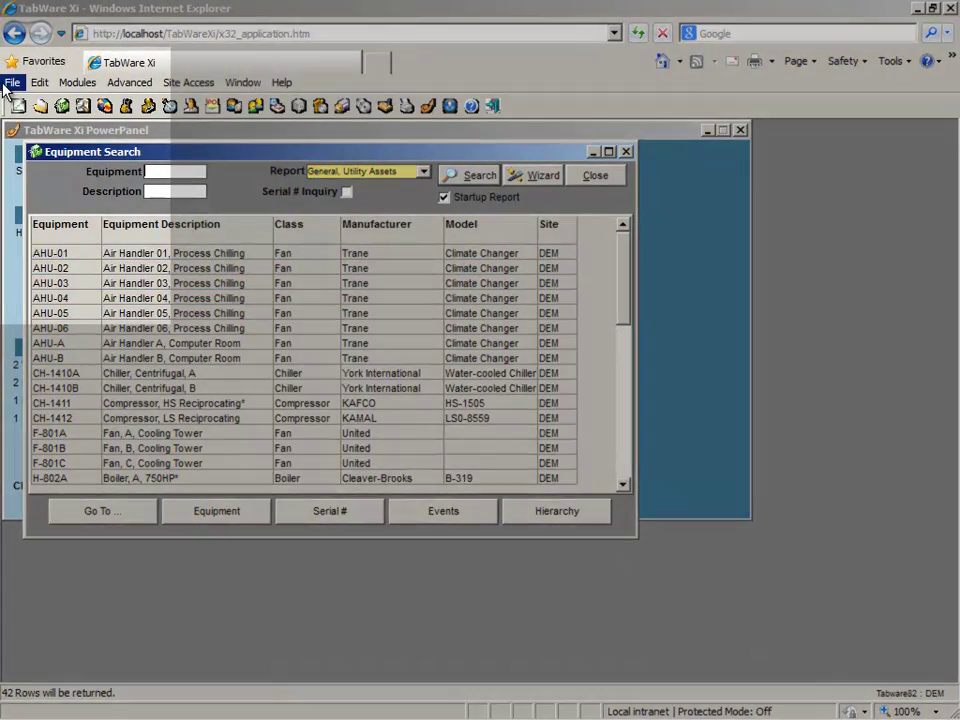
Step: Save the equipment list as the Excel workbook 'Dept 200', then show the equipment Hierarchy
click(8, 84)
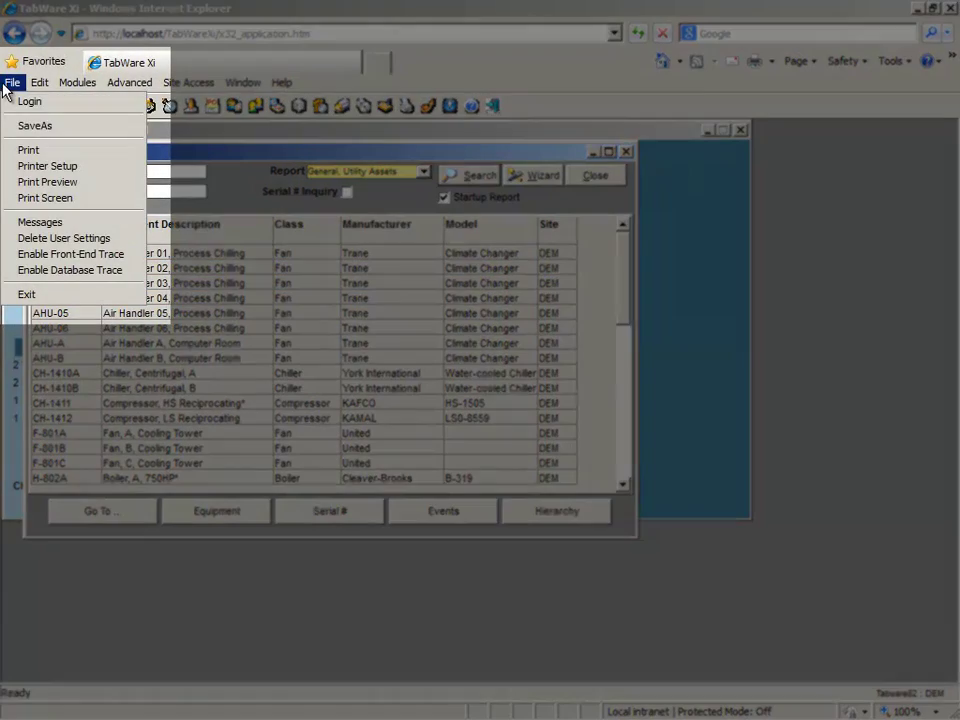
click(20, 127)
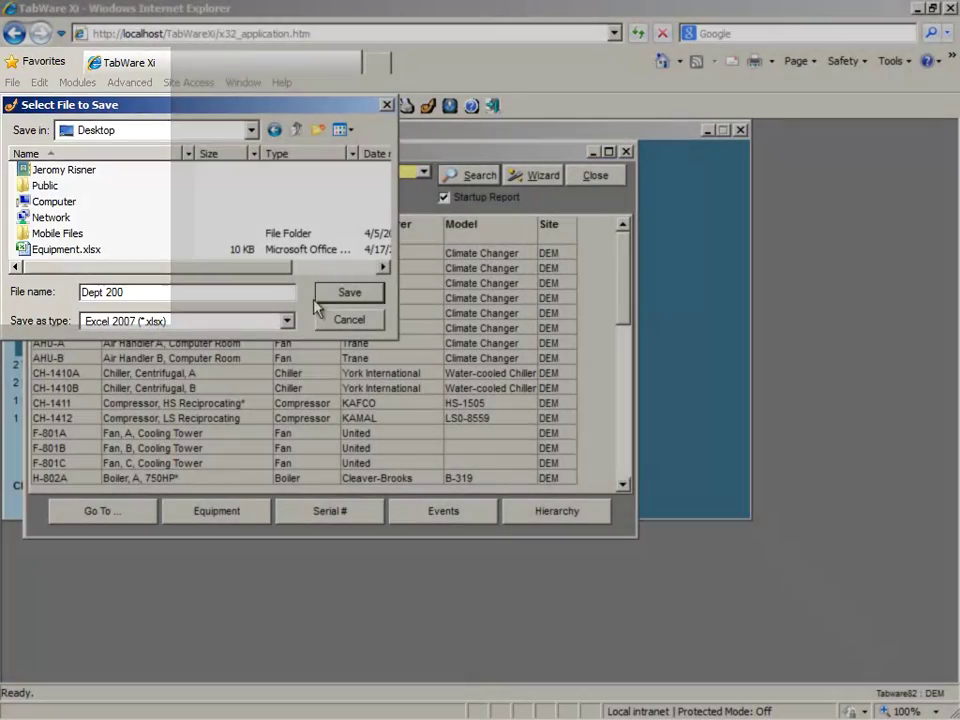
click(348, 293)
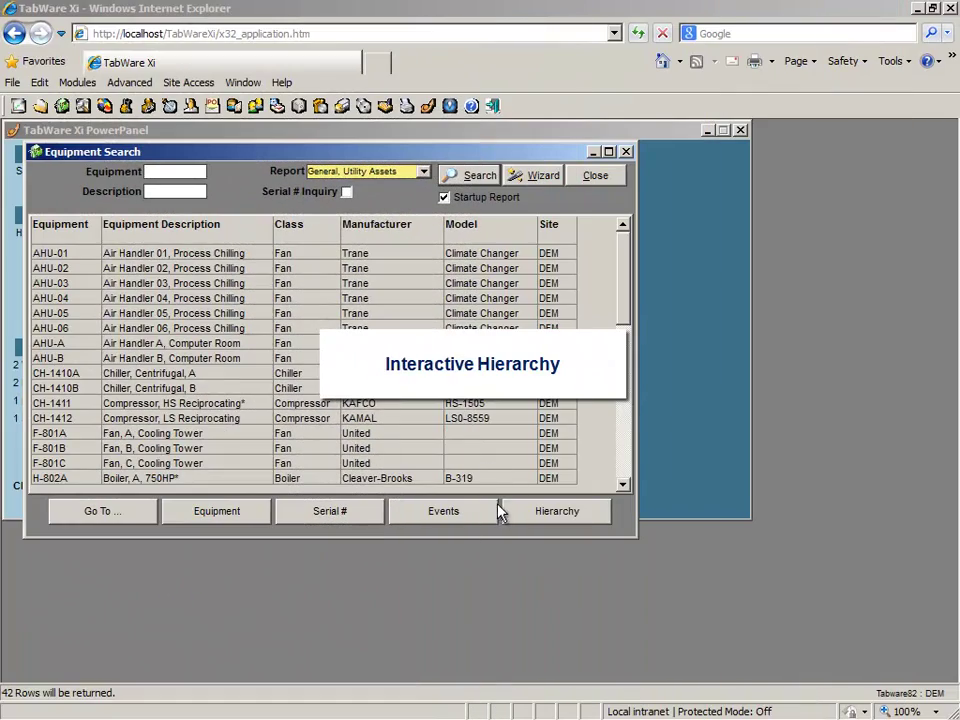
click(510, 512)
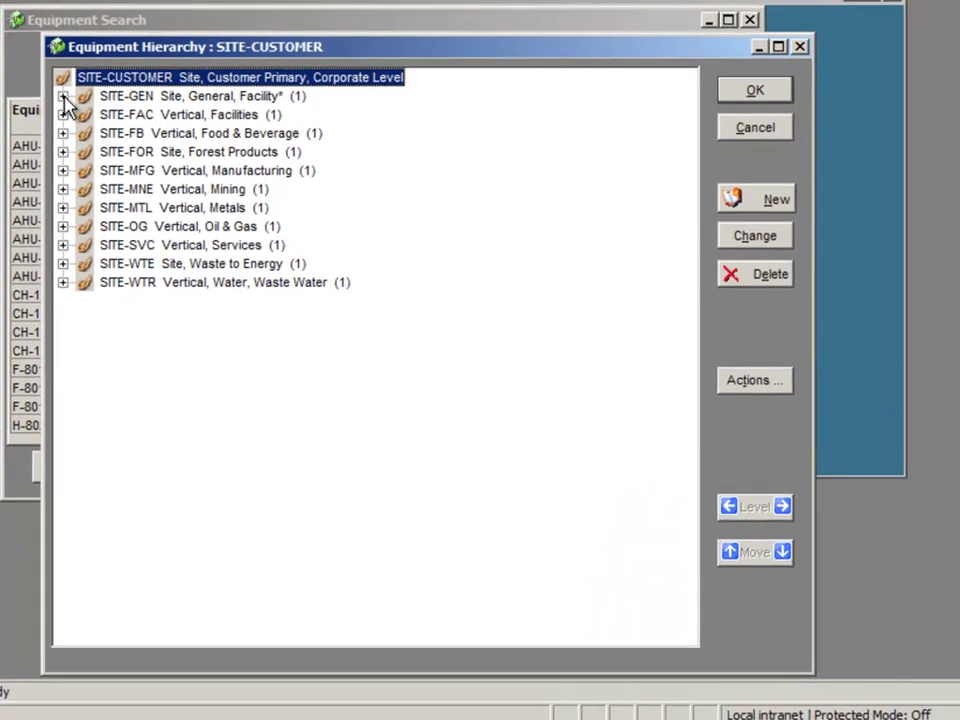
Step: Expand SITE-GEN, UTL and UTL-BLR down to P-802A's Goulds 3196 pump parts
click(73, 214)
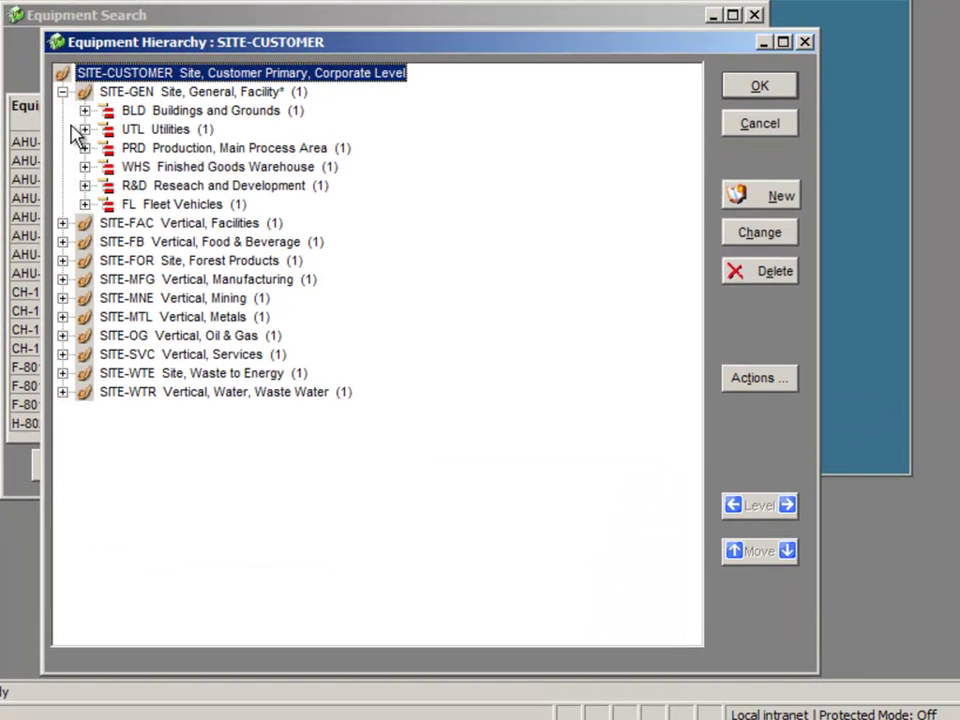
click(85, 129)
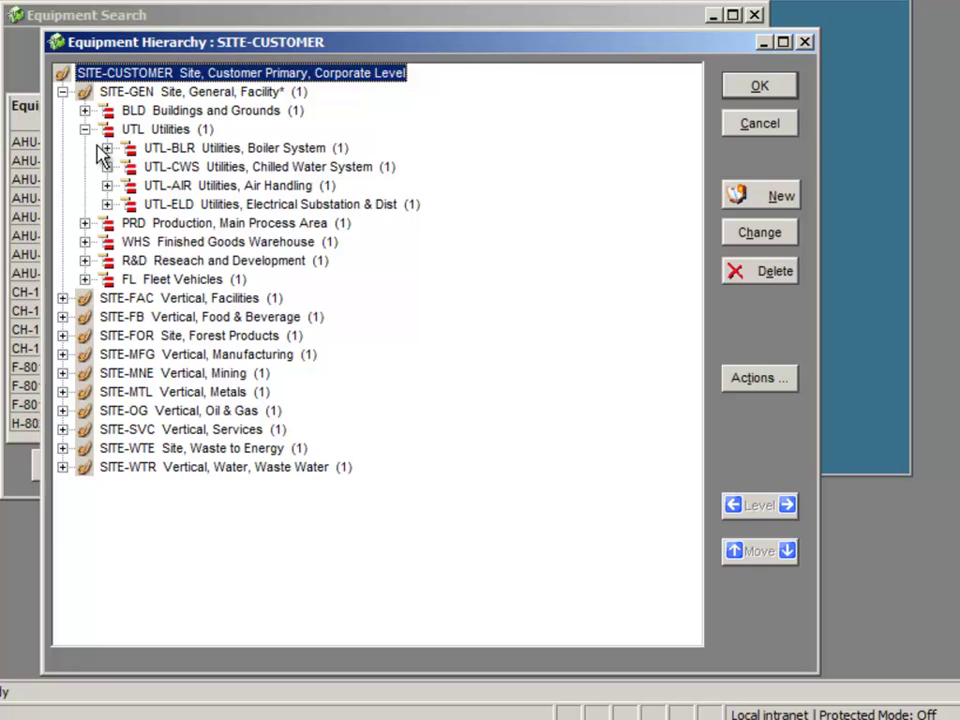
click(107, 148)
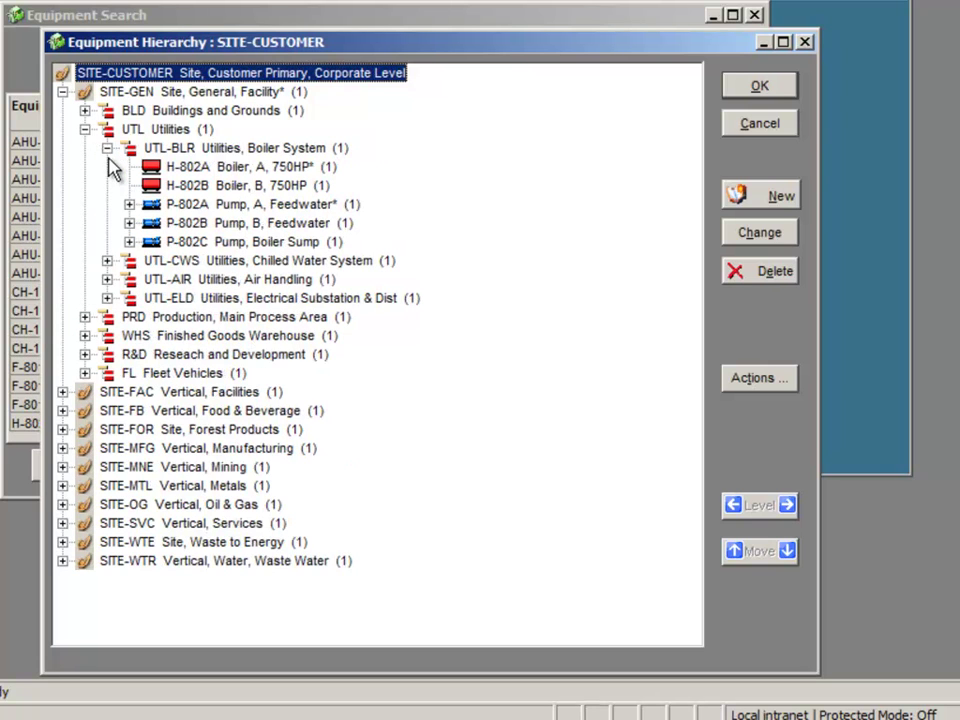
click(129, 205)
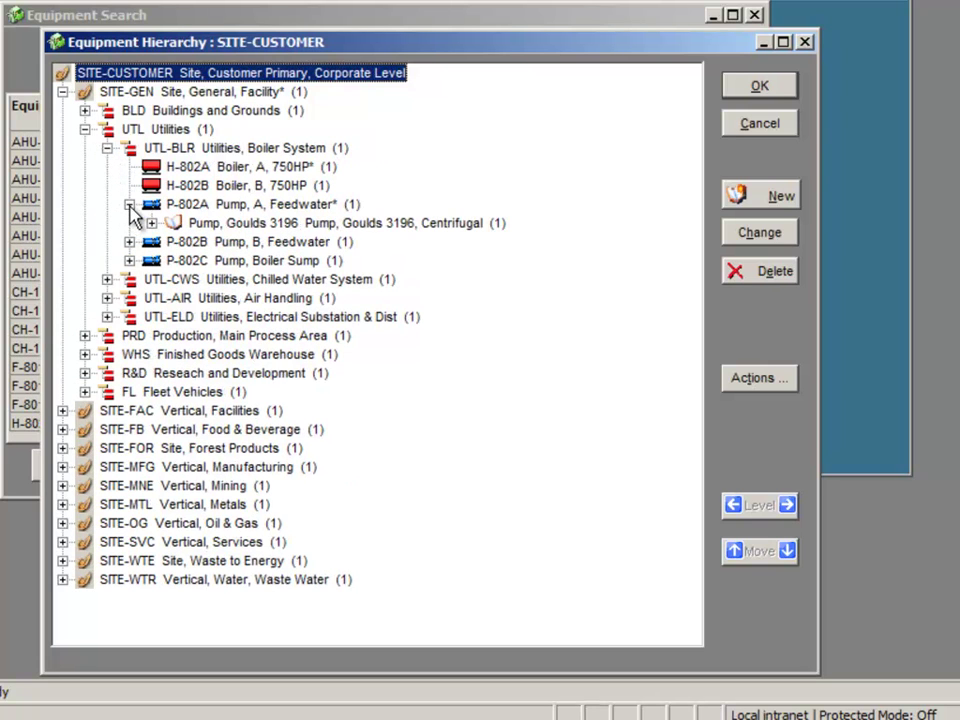
click(151, 223)
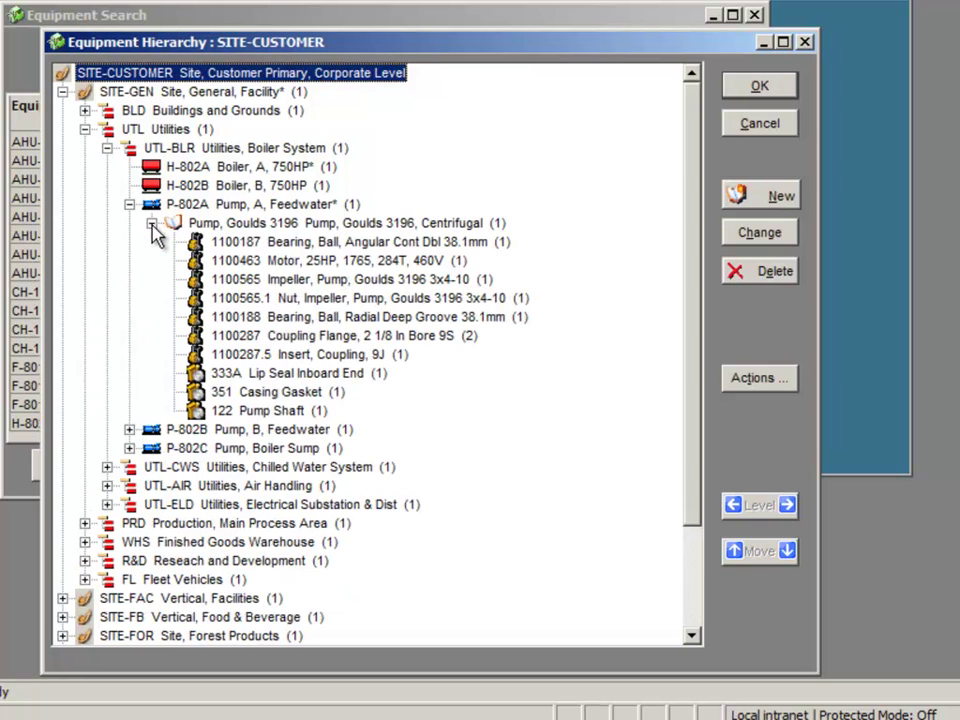
click(177, 224)
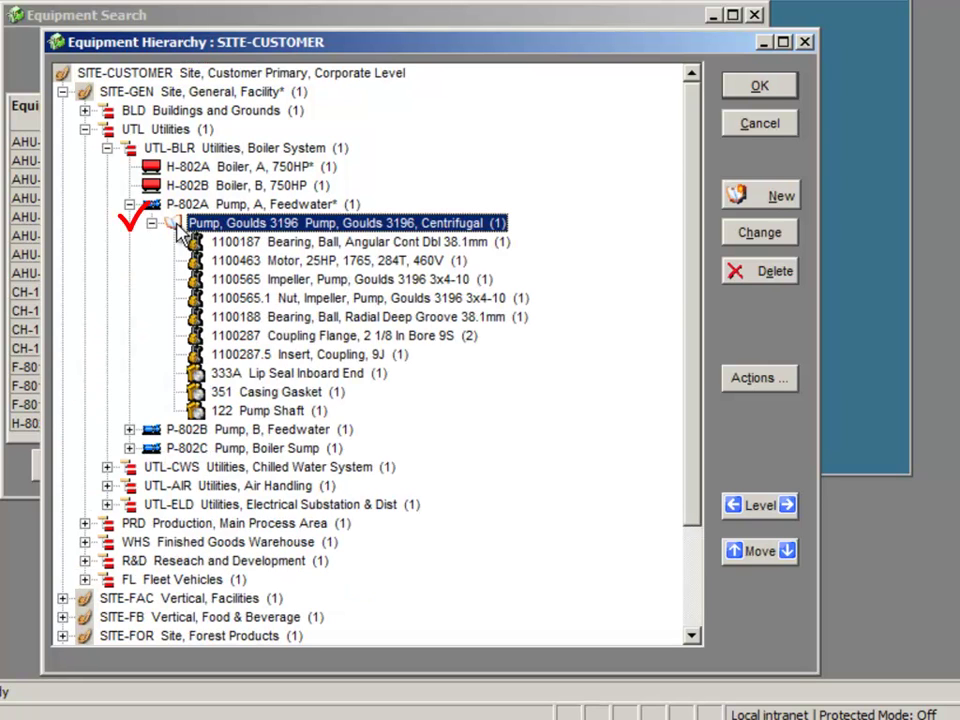
Step: Expand P-802B's Goulds 3196 pump parts, then select P-802A and open its Actions
click(129, 430)
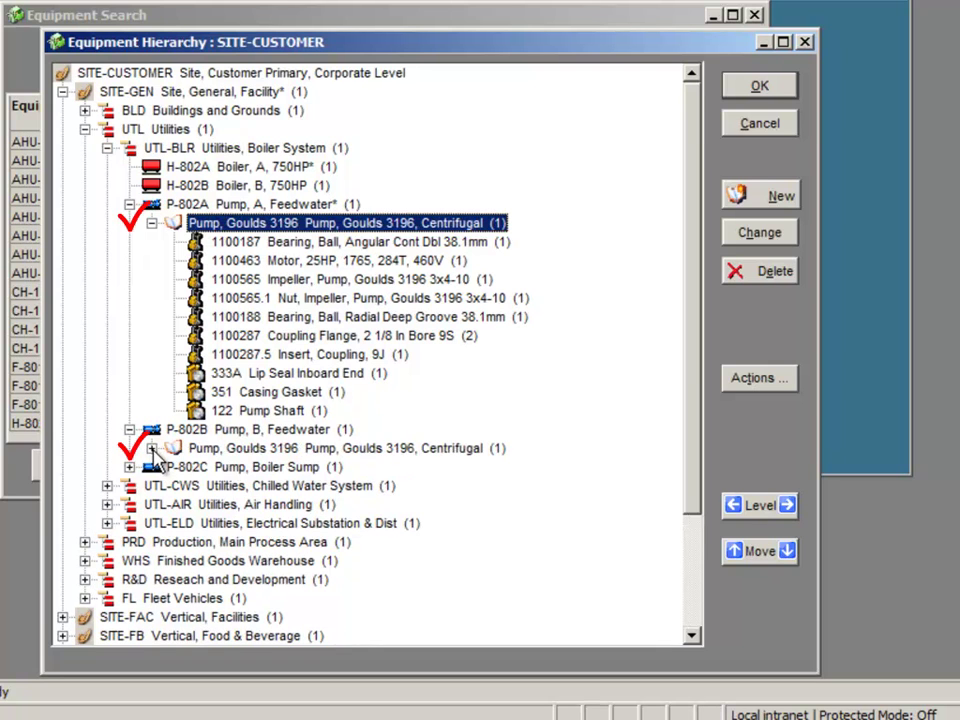
click(151, 448)
click(200, 204)
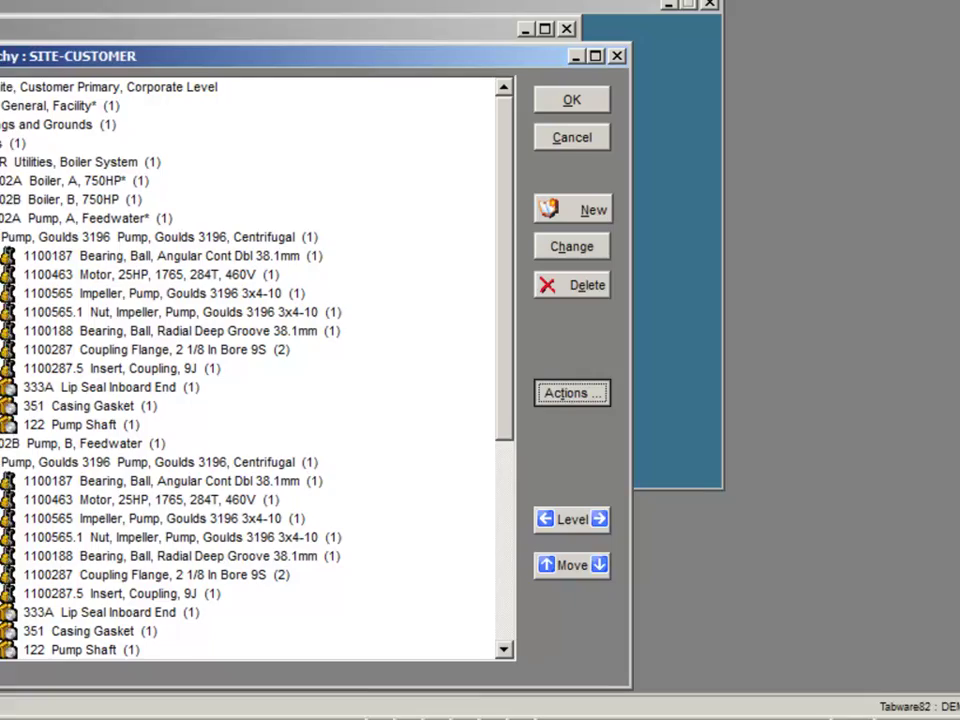
click(762, 384)
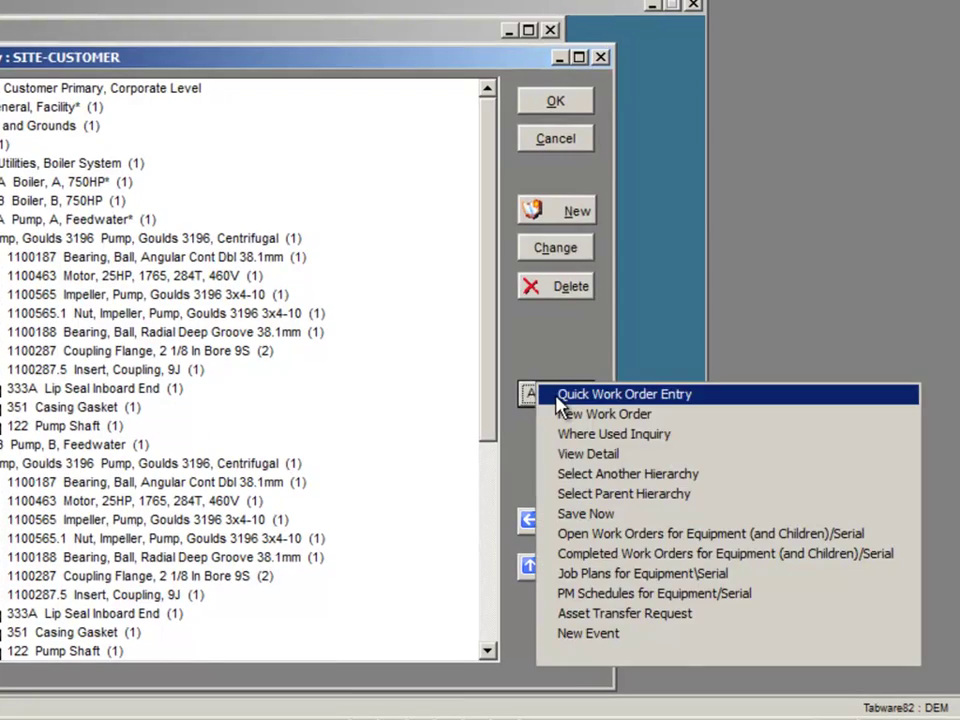
Step: Save a quick work order for P-802A described 'Pump is cavitating', past the warranty and open-order prompts
click(557, 396)
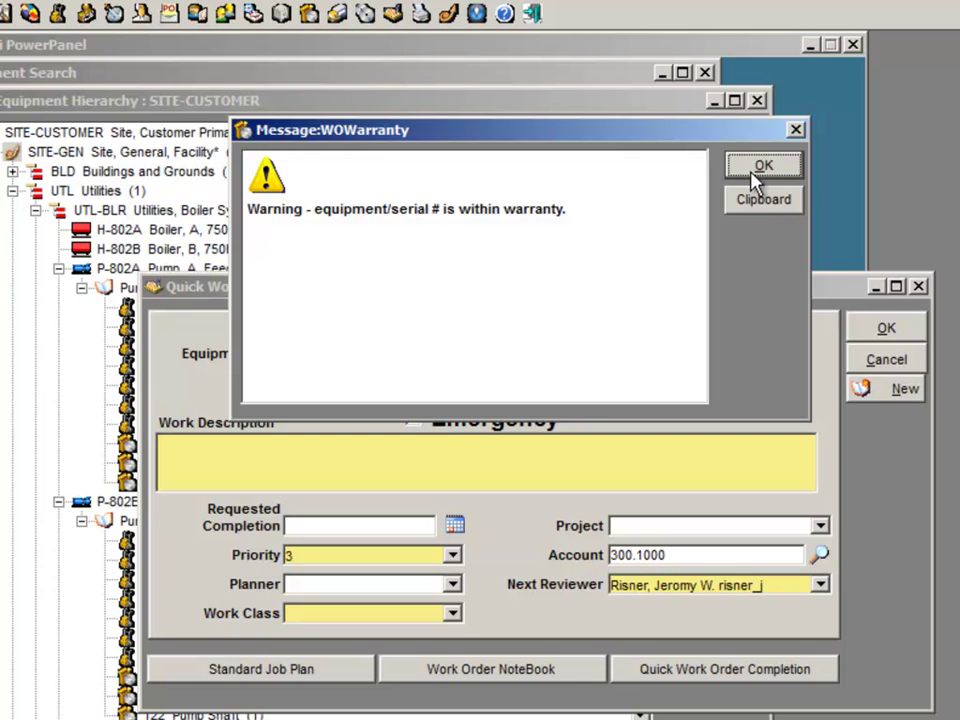
click(757, 170)
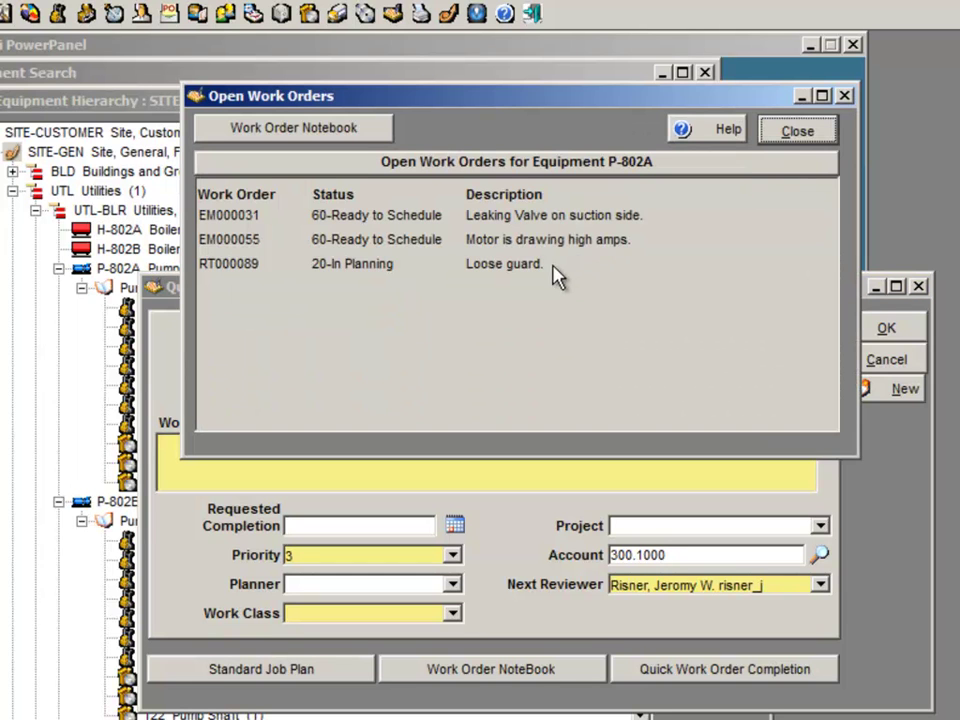
click(557, 270)
click(565, 255)
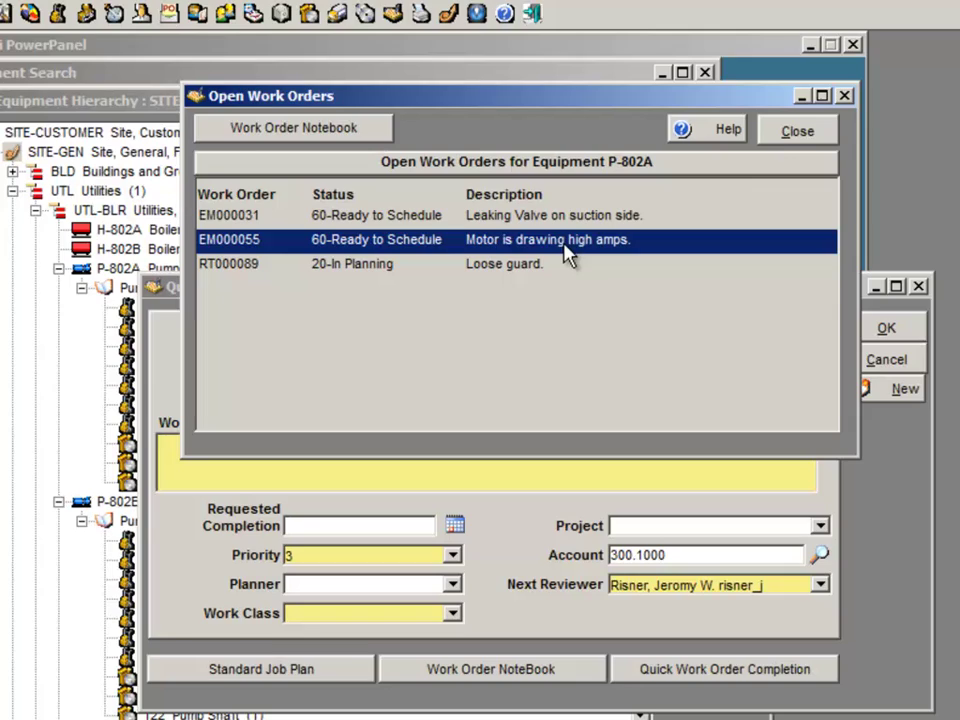
click(784, 138)
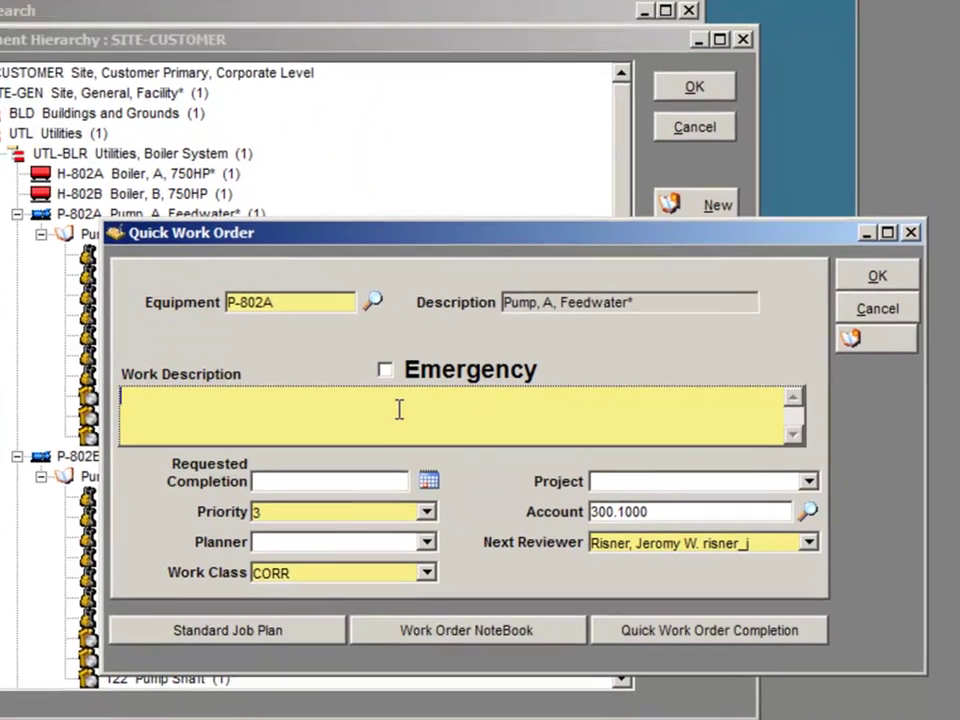
text(Pump is cavitating)
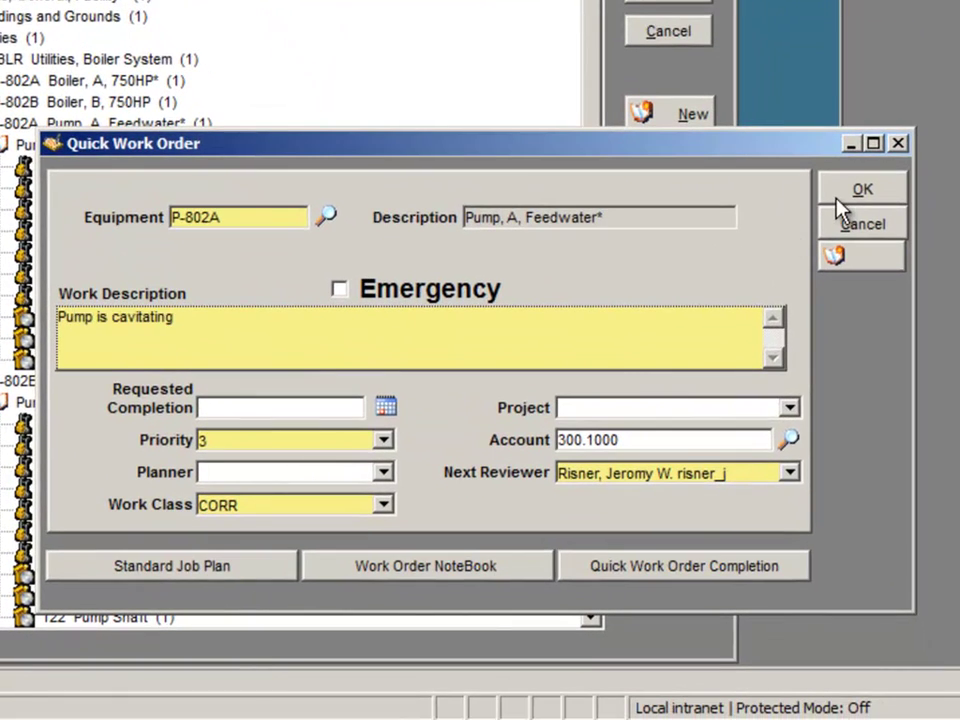
click(845, 196)
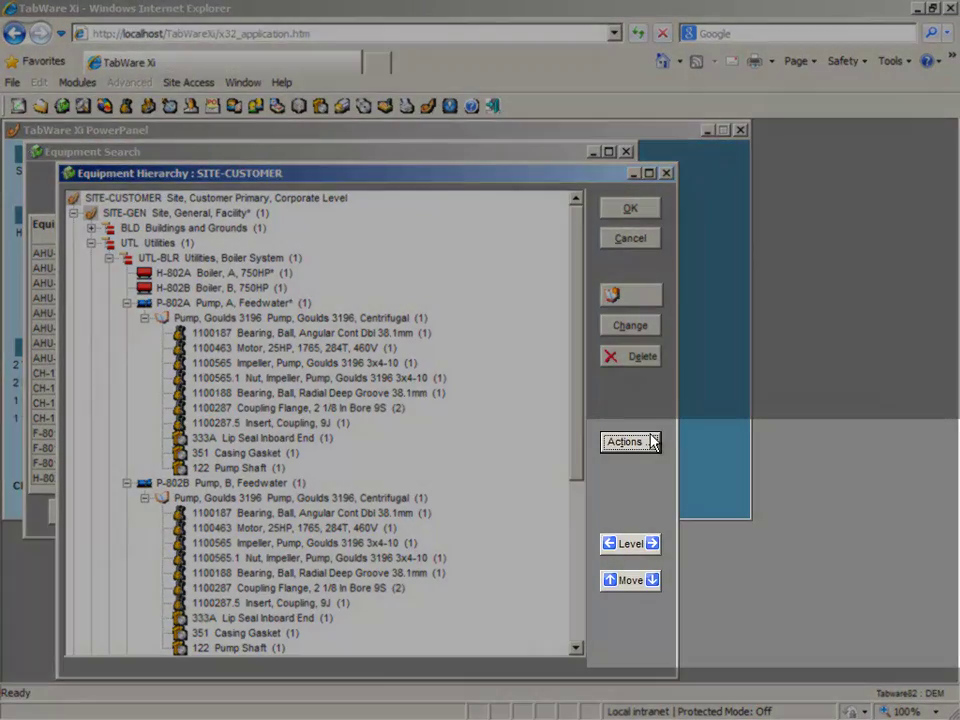
Step: List P-802A's open work orders and review properties and details of bearing item 1100187
click(648, 441)
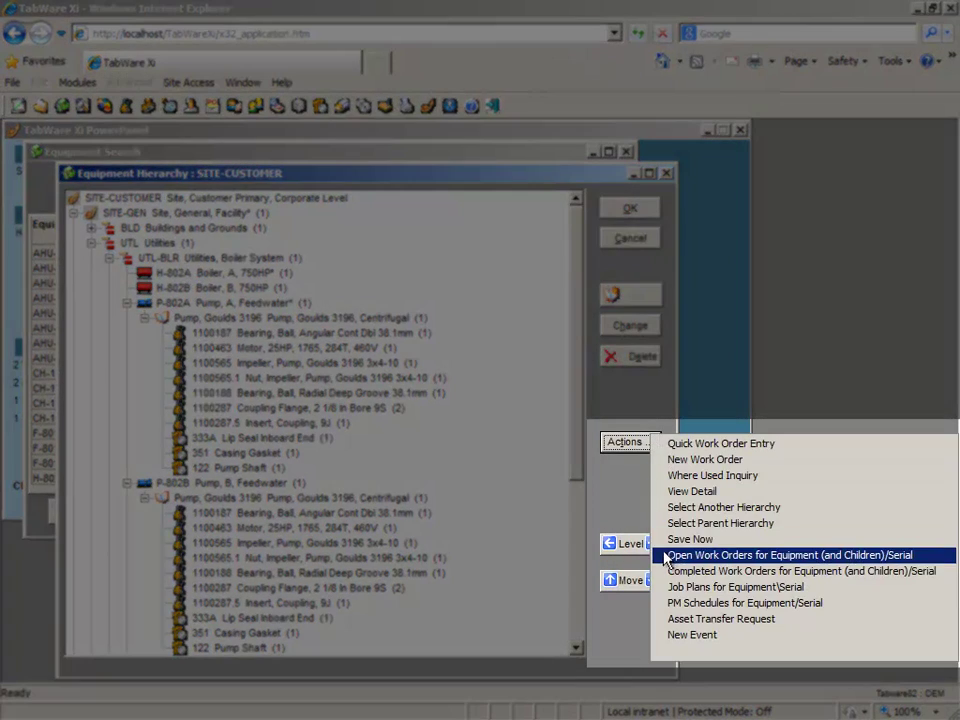
click(670, 555)
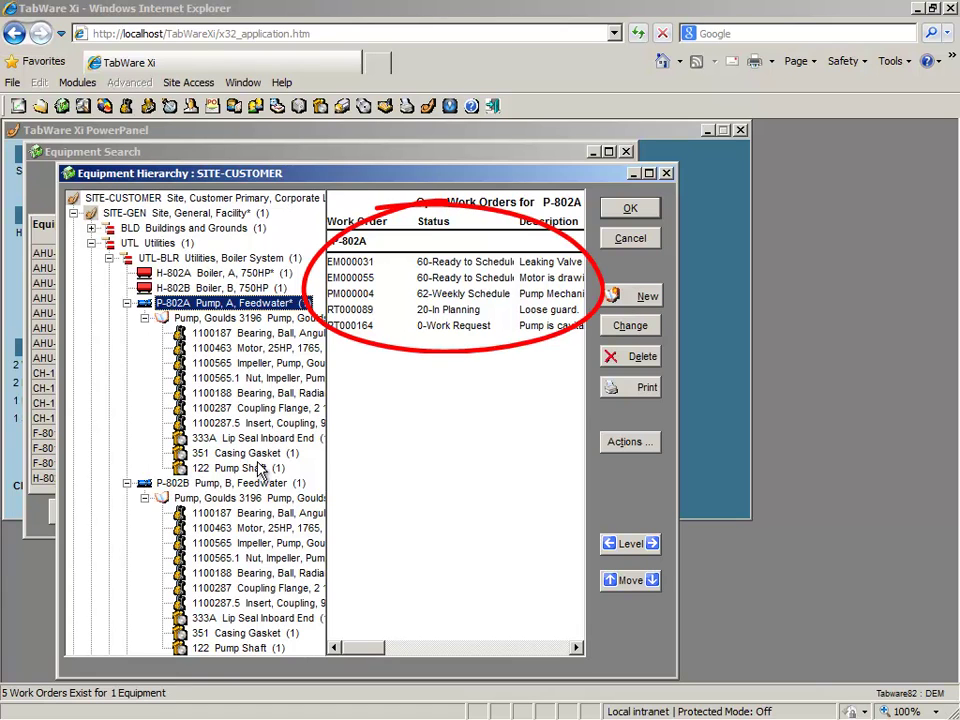
right_click(192, 334)
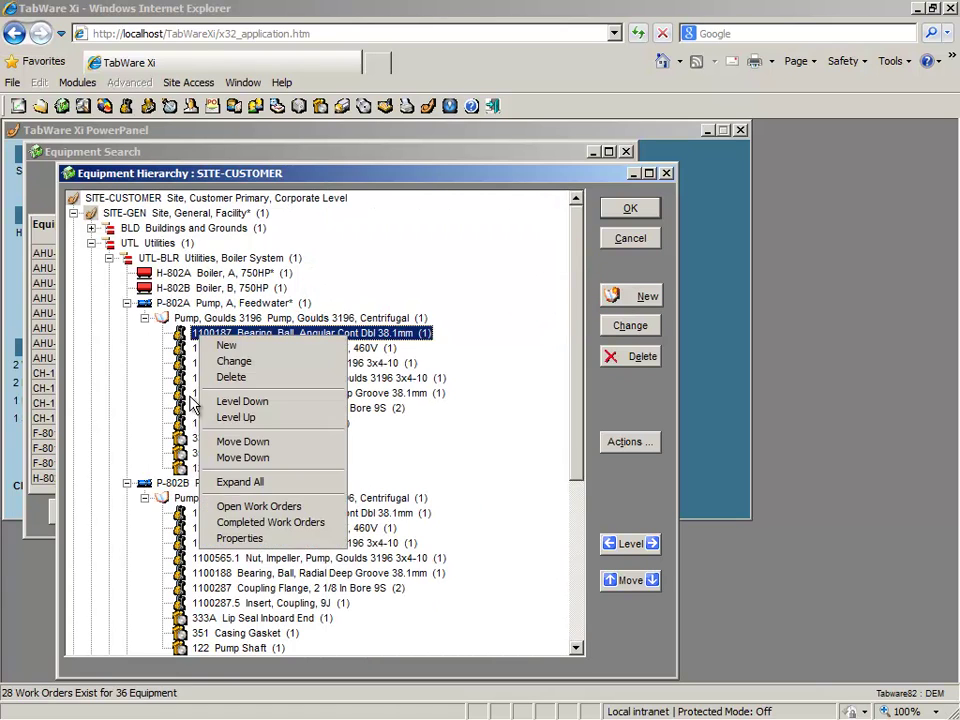
click(212, 537)
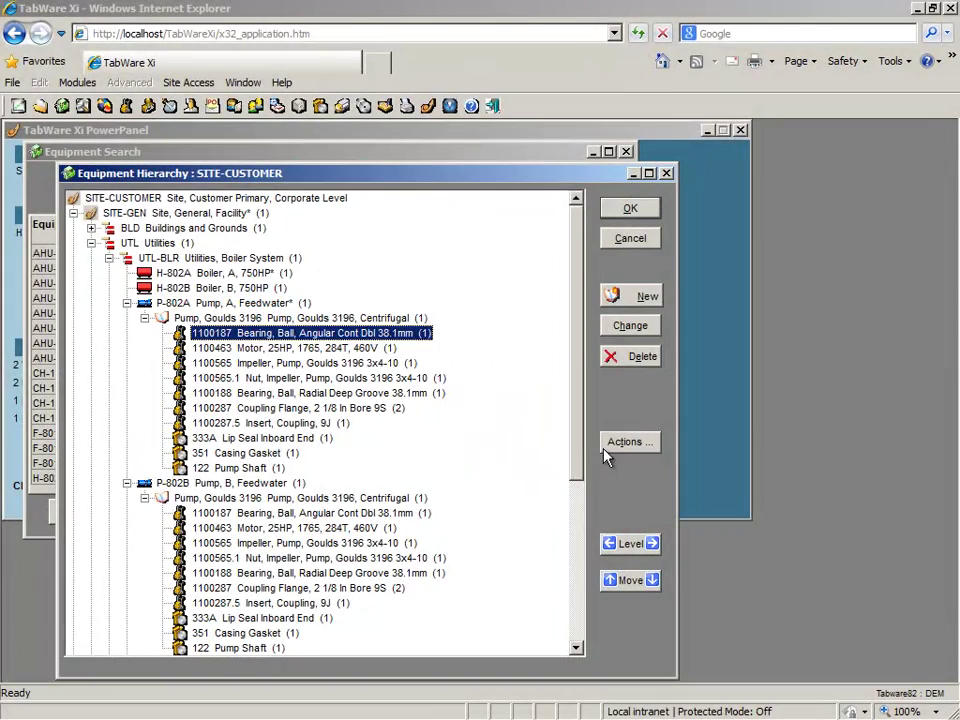
click(606, 446)
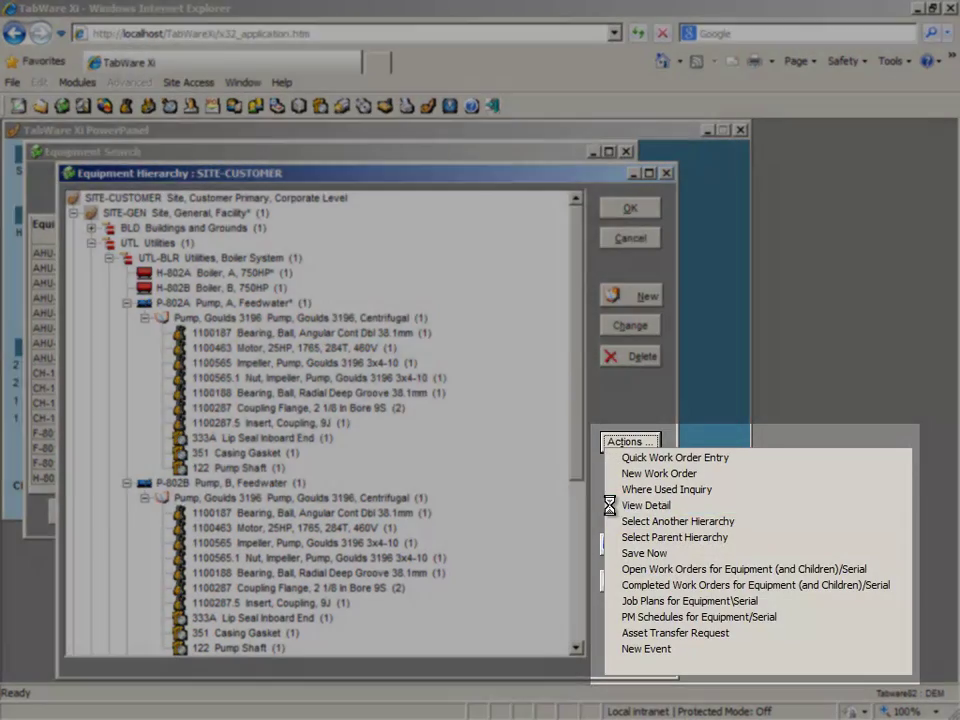
click(610, 506)
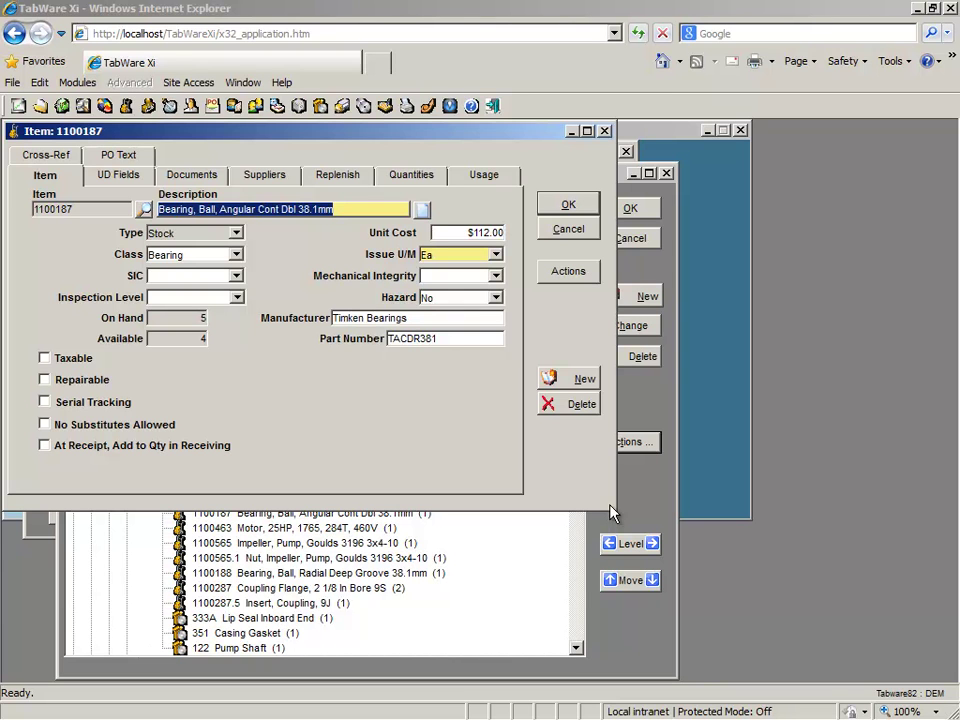
click(580, 208)
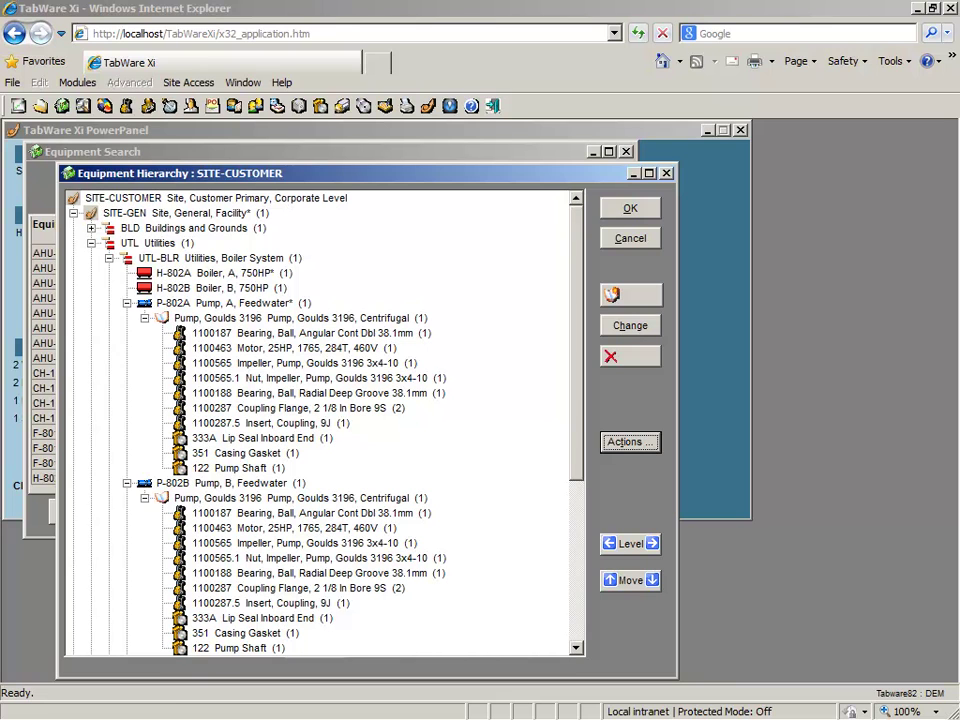
Step: Open work order RT000164 for P-802A and show its attached documents
click(288, 304)
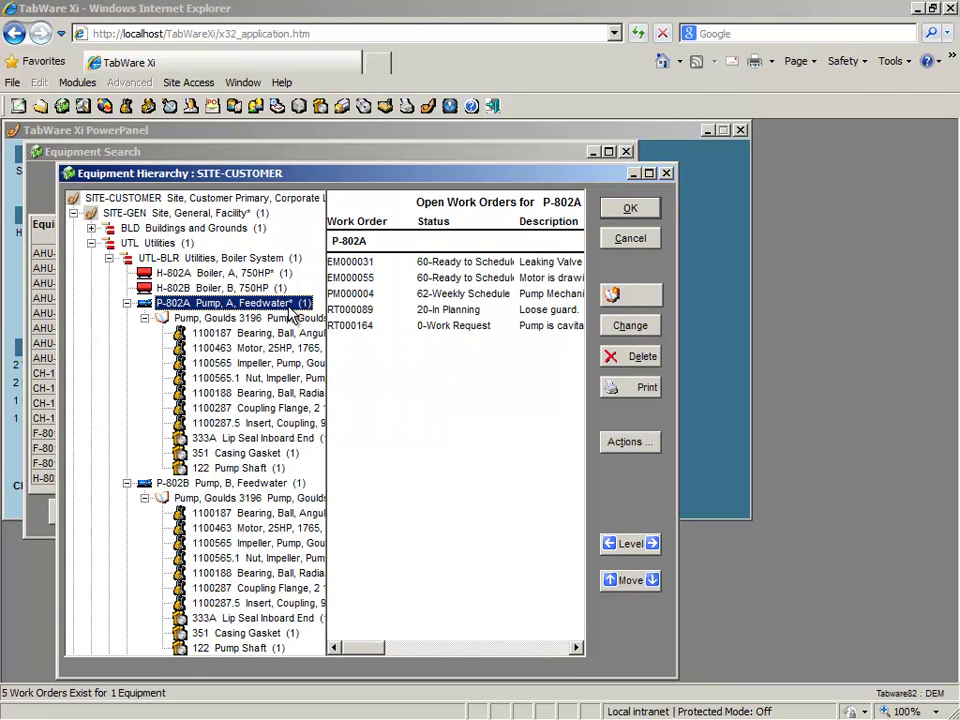
double_click(398, 327)
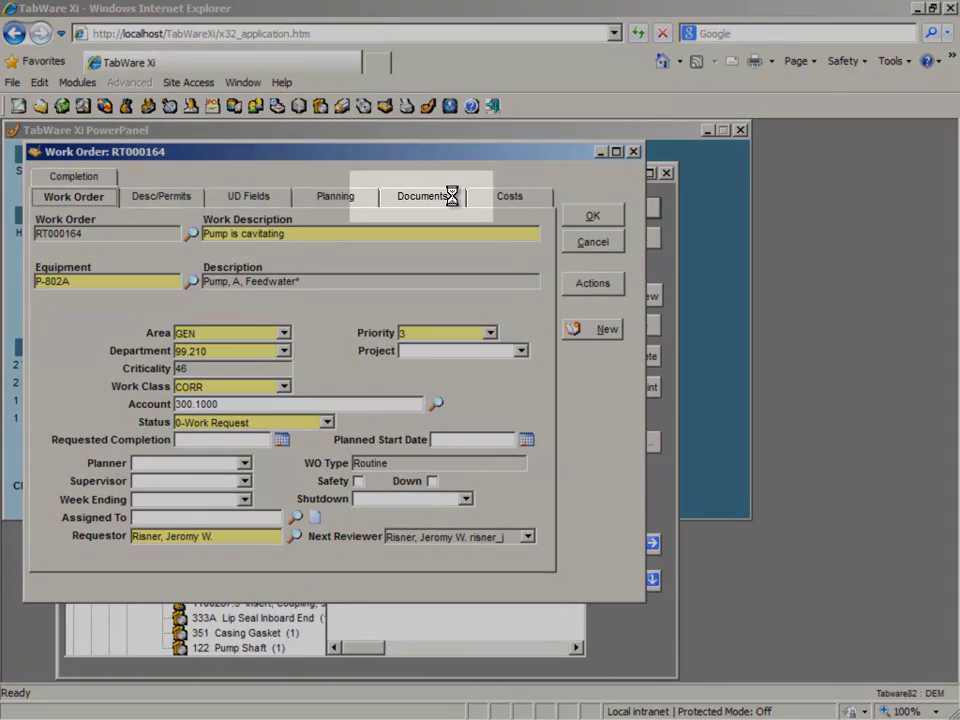
click(451, 197)
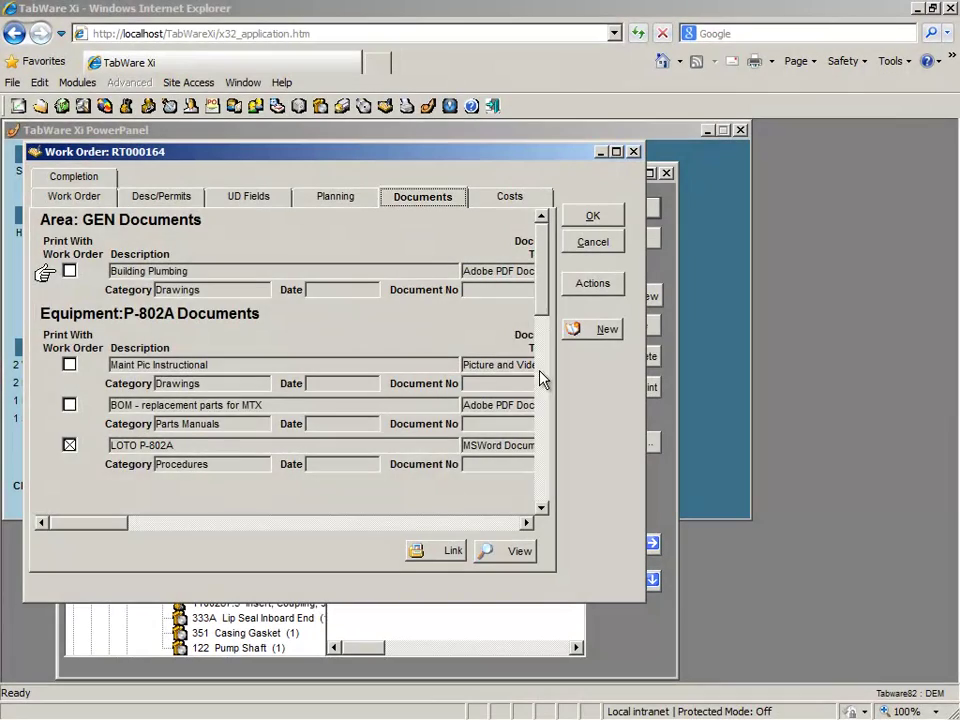
Step: Bring P-802A's Belt Check, 3410 Manual, Training Video and Exploded View documents into view
click(540, 378)
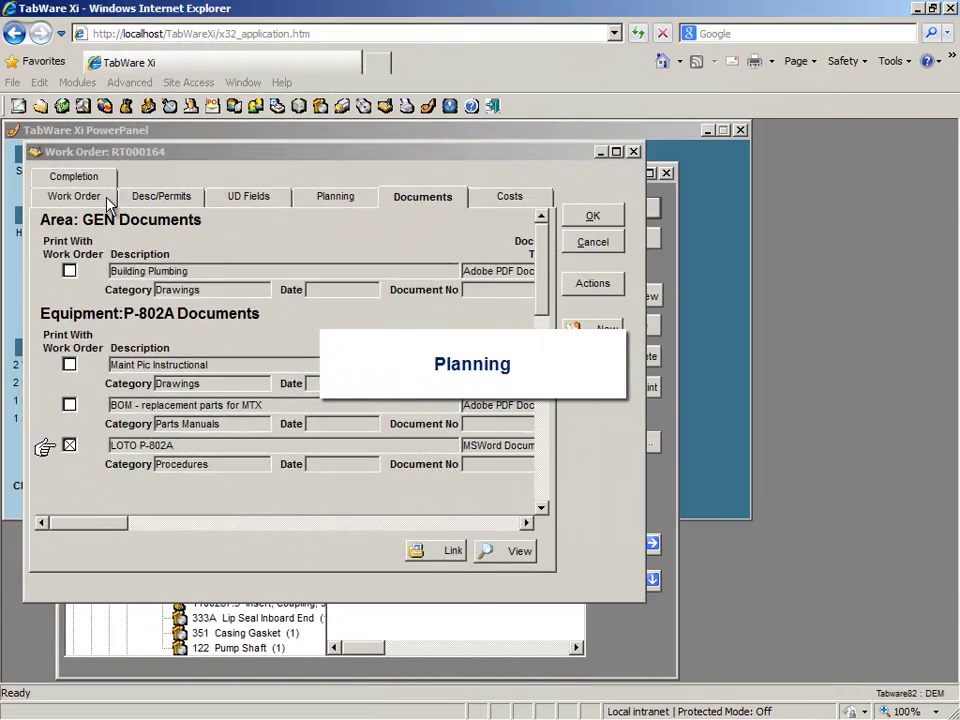
Step: Review RT000164's general and Desc/Permits details, ending on Planning with 0 workers and 0 hours
click(111, 198)
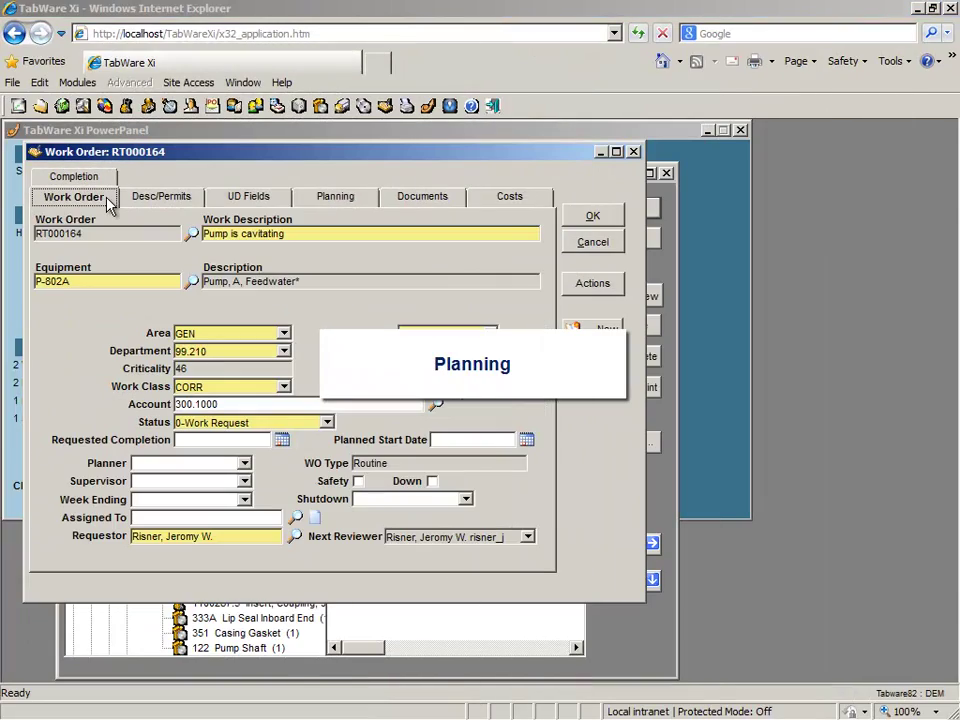
click(190, 197)
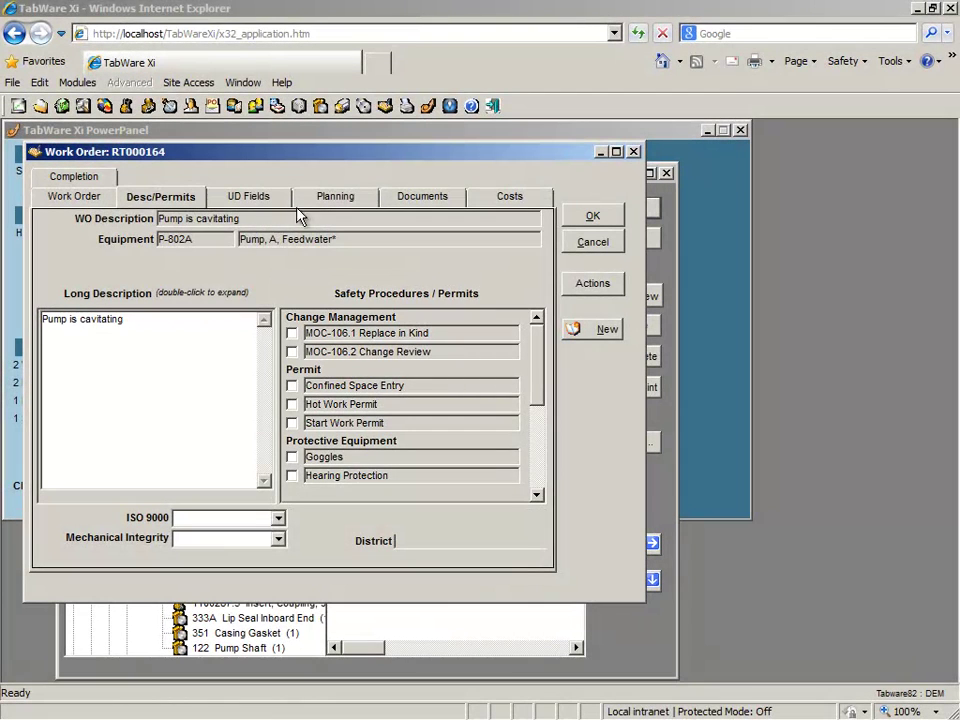
click(305, 200)
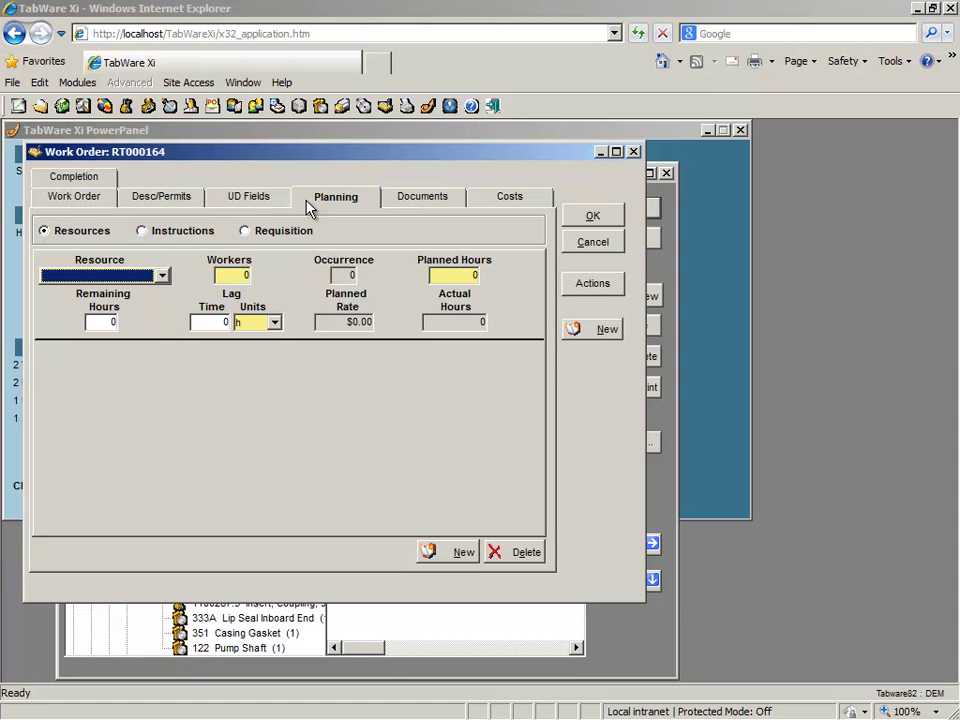
Step: Copy the Centrifugal Pump Overhaul job plan, adding ELEC, MECH, TECH resources, and view its instructions
click(568, 285)
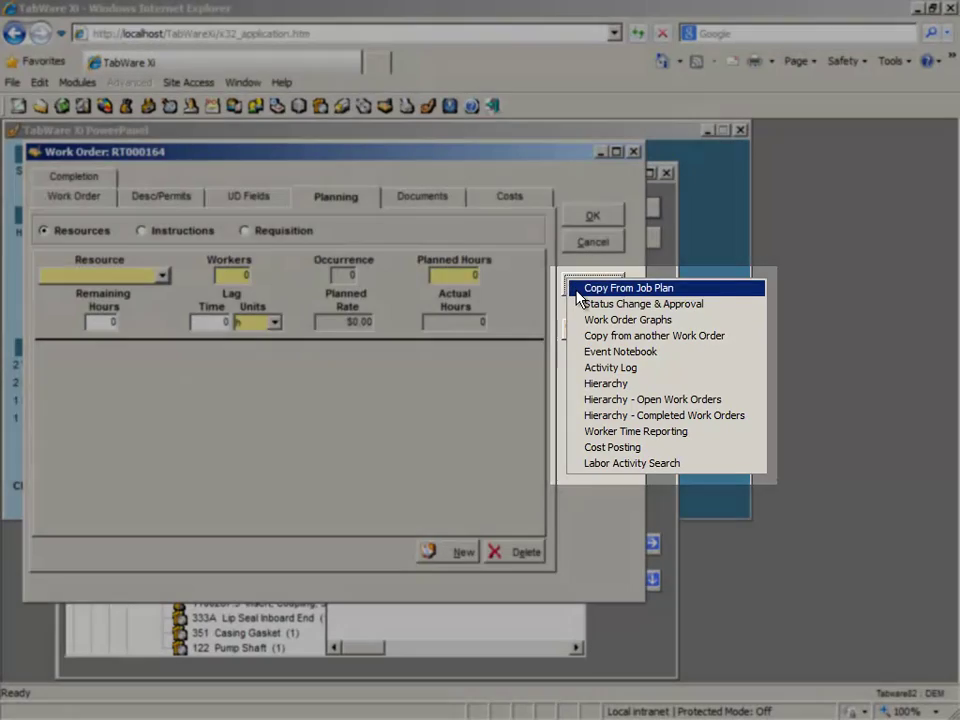
click(577, 289)
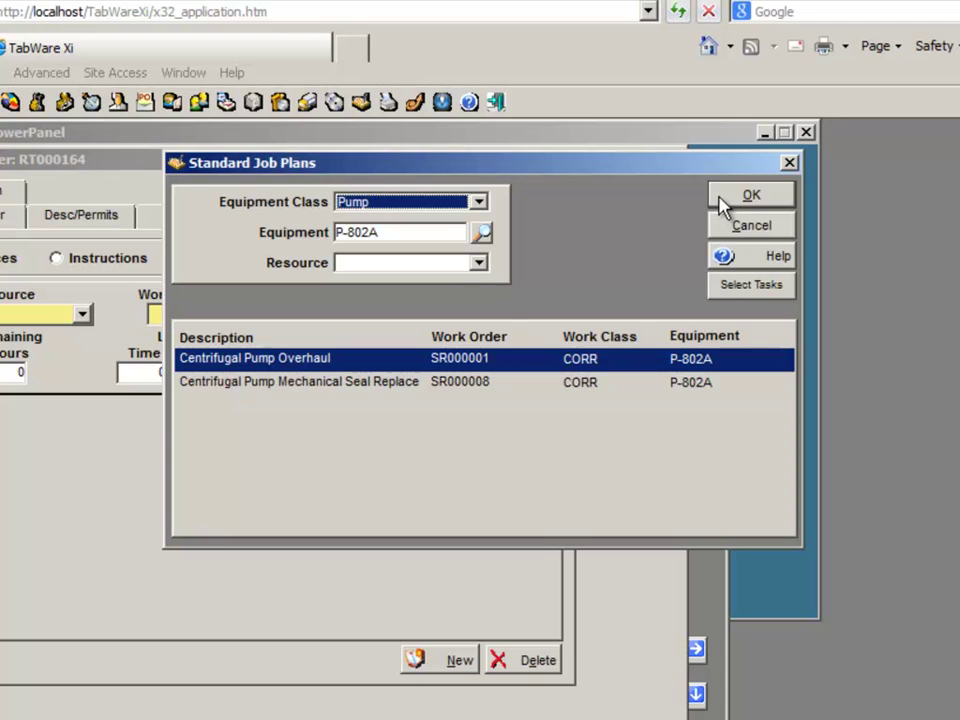
click(724, 199)
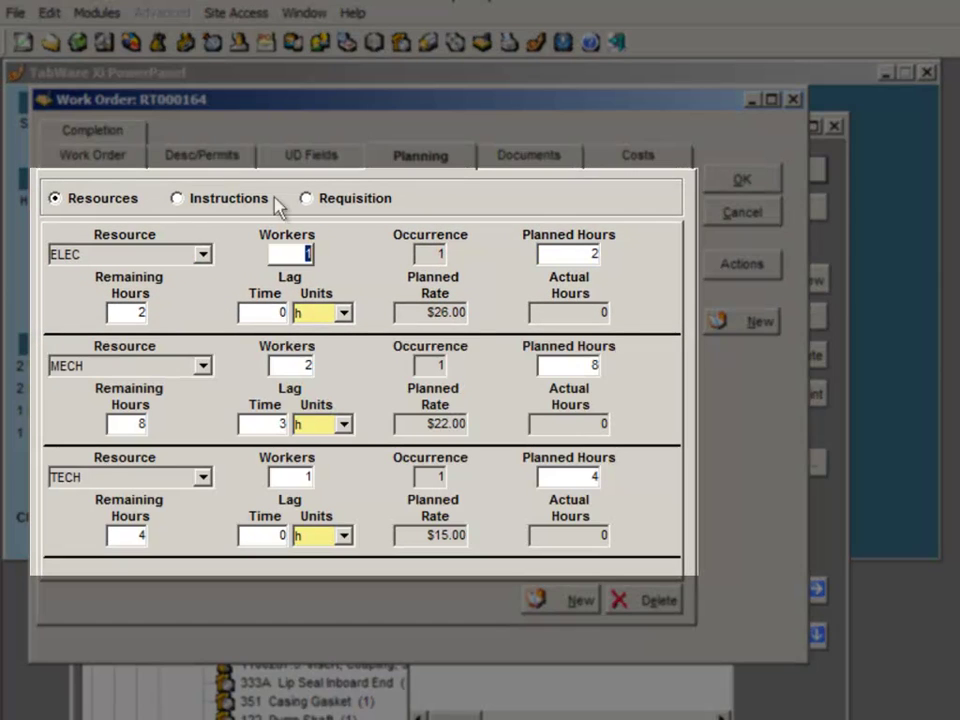
click(247, 204)
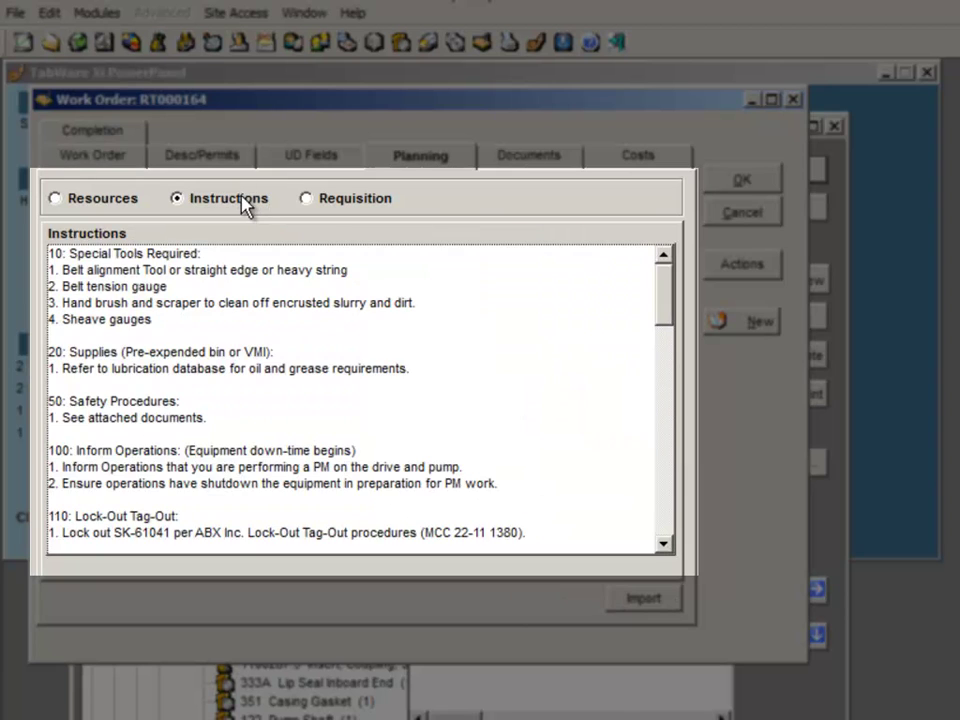
Step: Open the parts requisition and select the radial deep groove bearing from P-802A's hierarchy
click(306, 200)
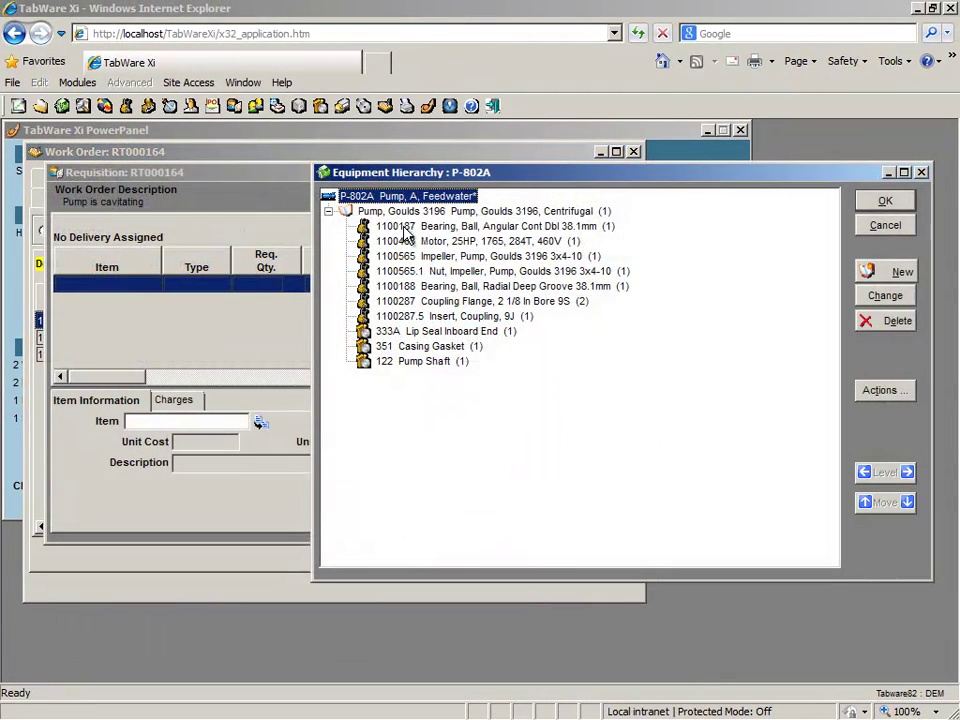
click(405, 227)
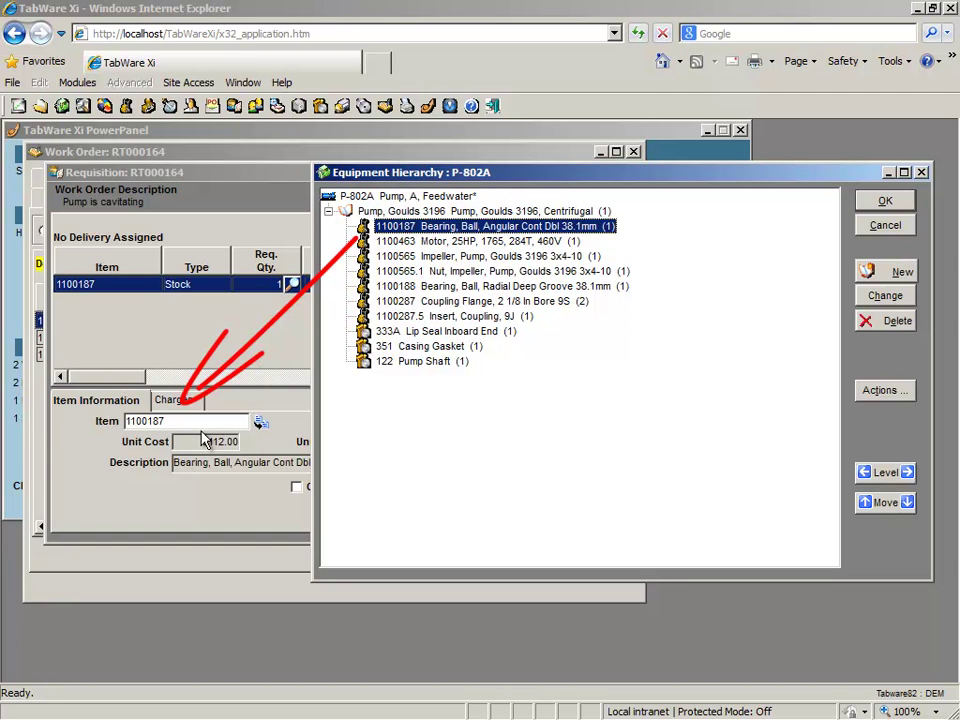
click(394, 287)
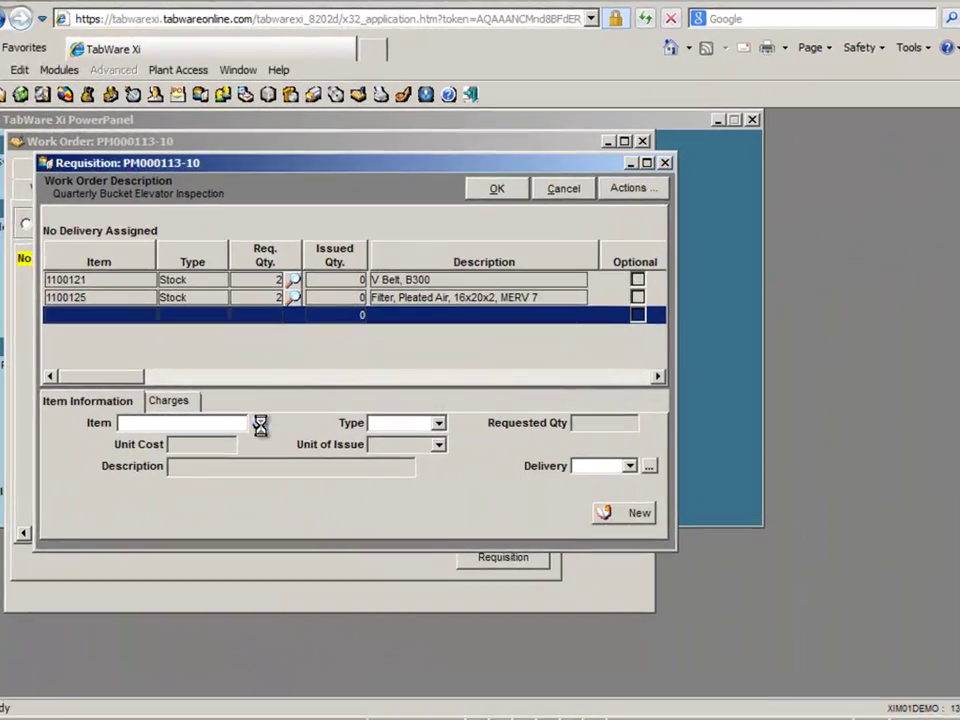
Step: Add Grainger catalog item 5UAL9 Indicator Inspection Kit, 1 In at $407.00 to requisition PM000113-10
click(269, 421)
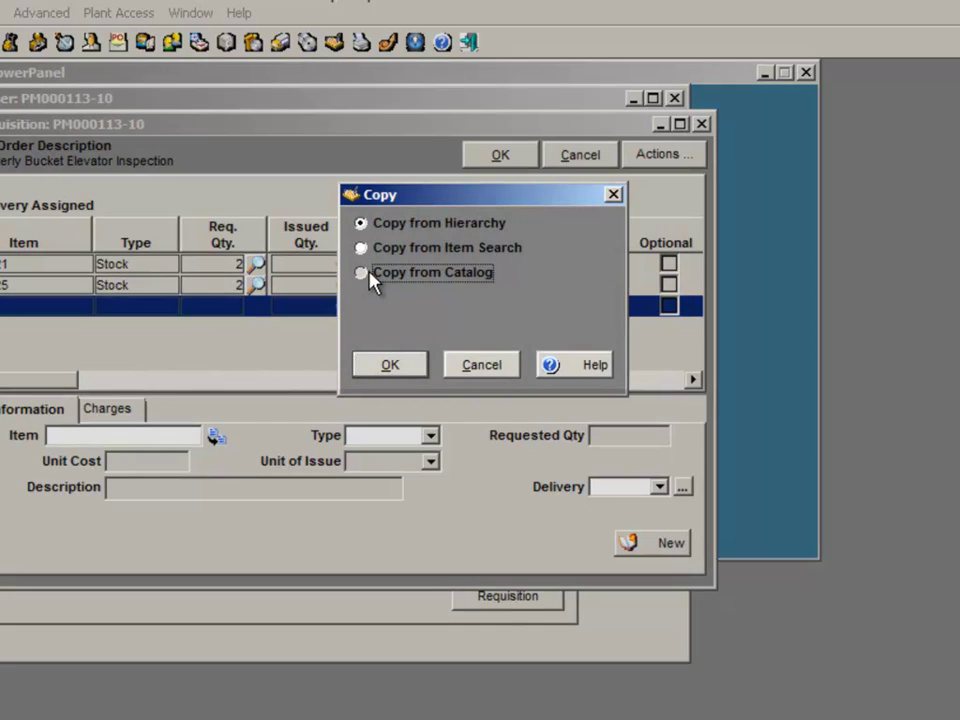
click(362, 273)
click(380, 296)
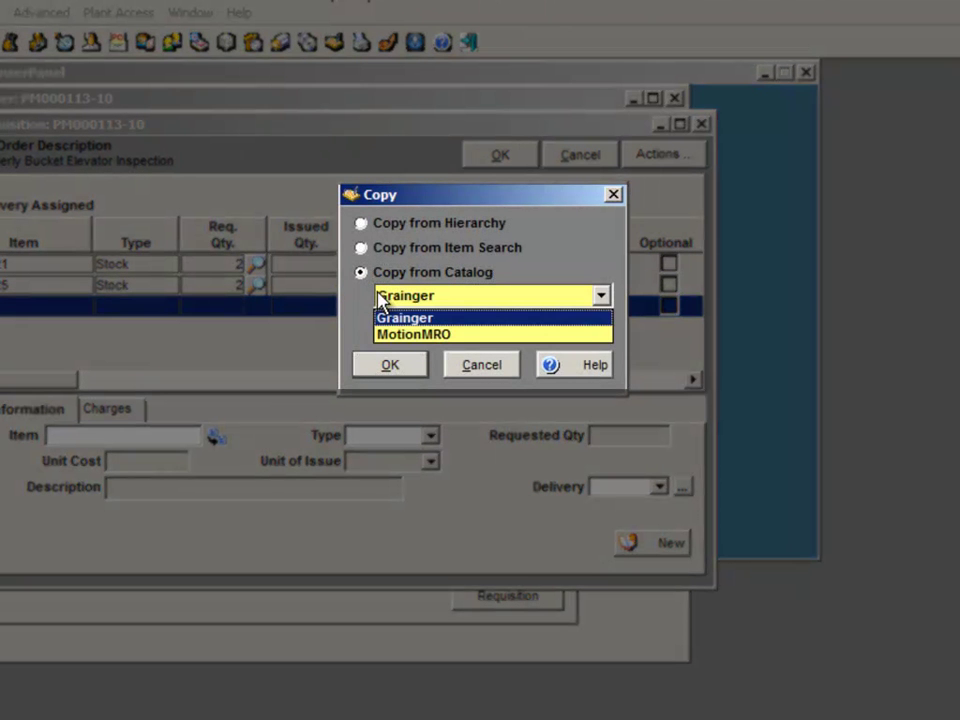
click(380, 298)
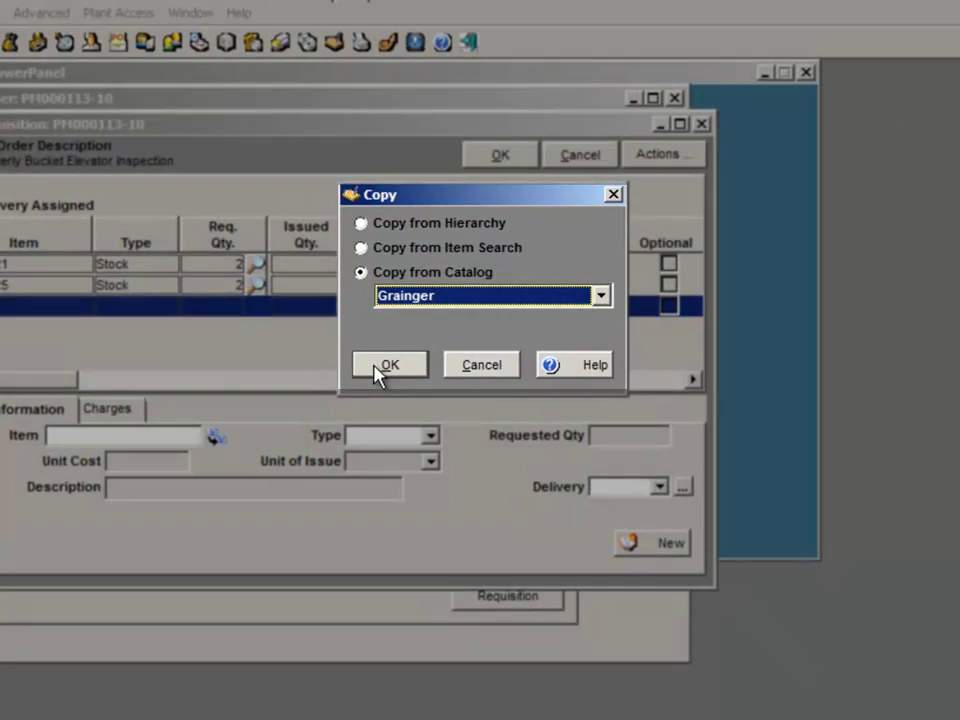
click(380, 366)
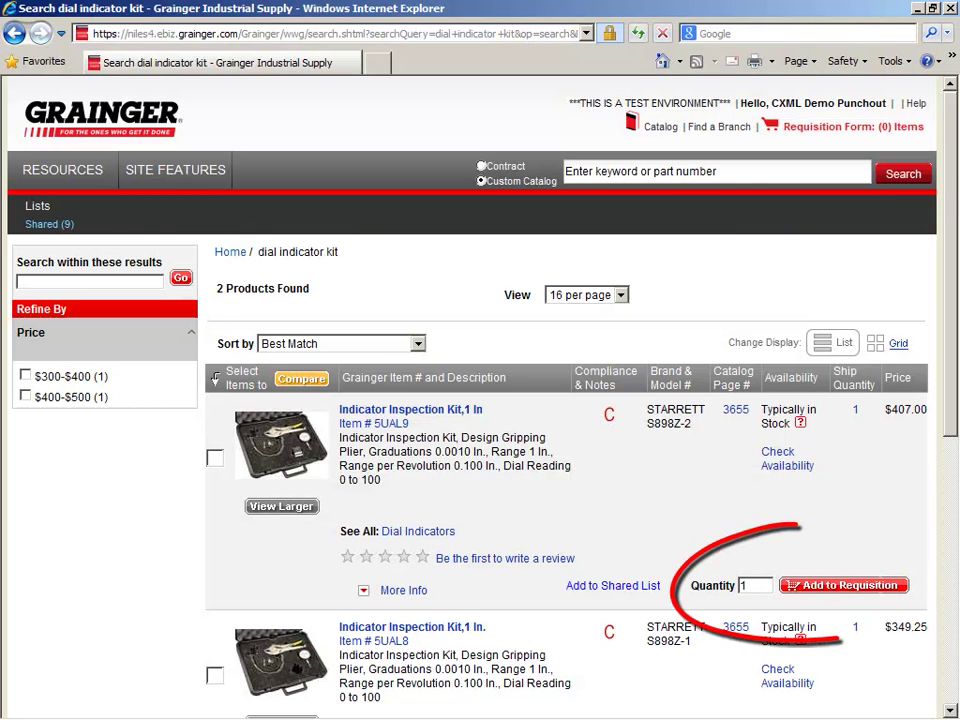
click(845, 590)
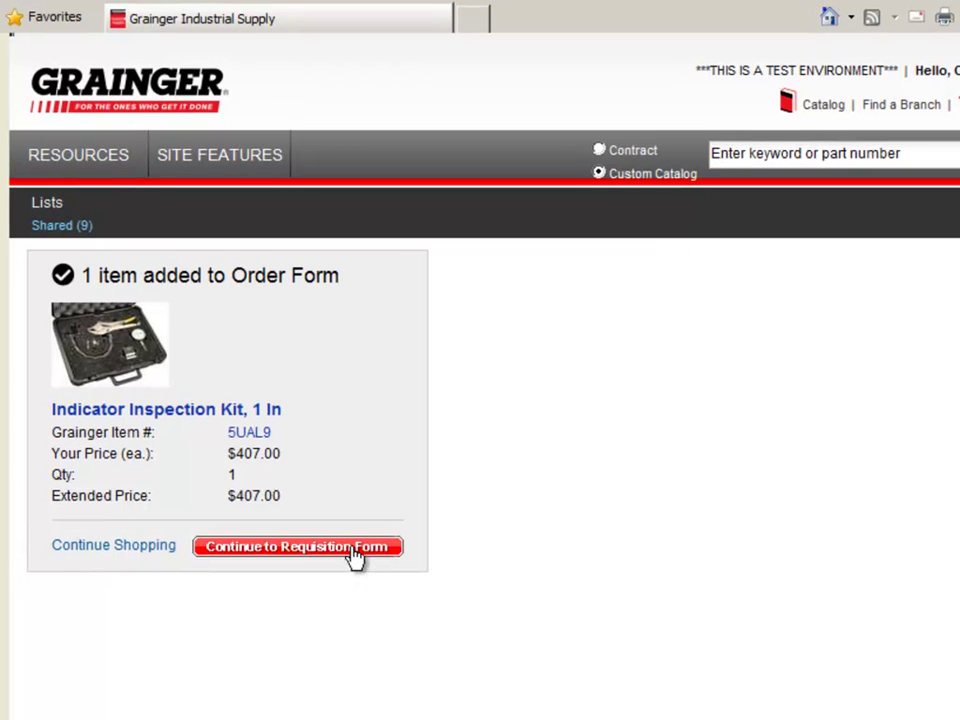
click(355, 555)
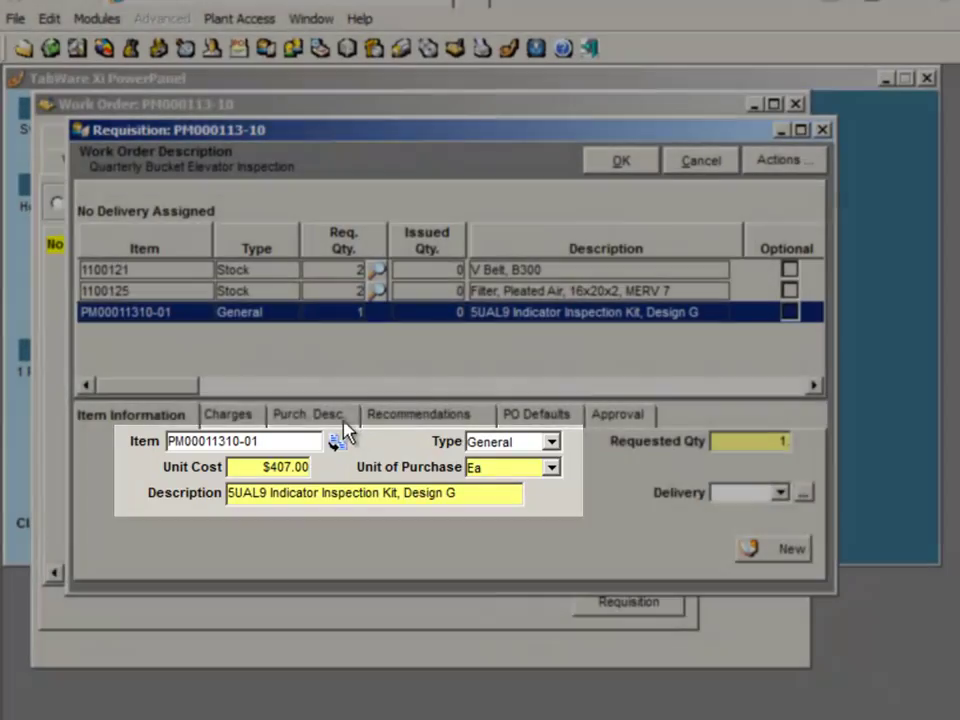
Step: Check the kit line's purchase description and recommended supplier details
click(342, 421)
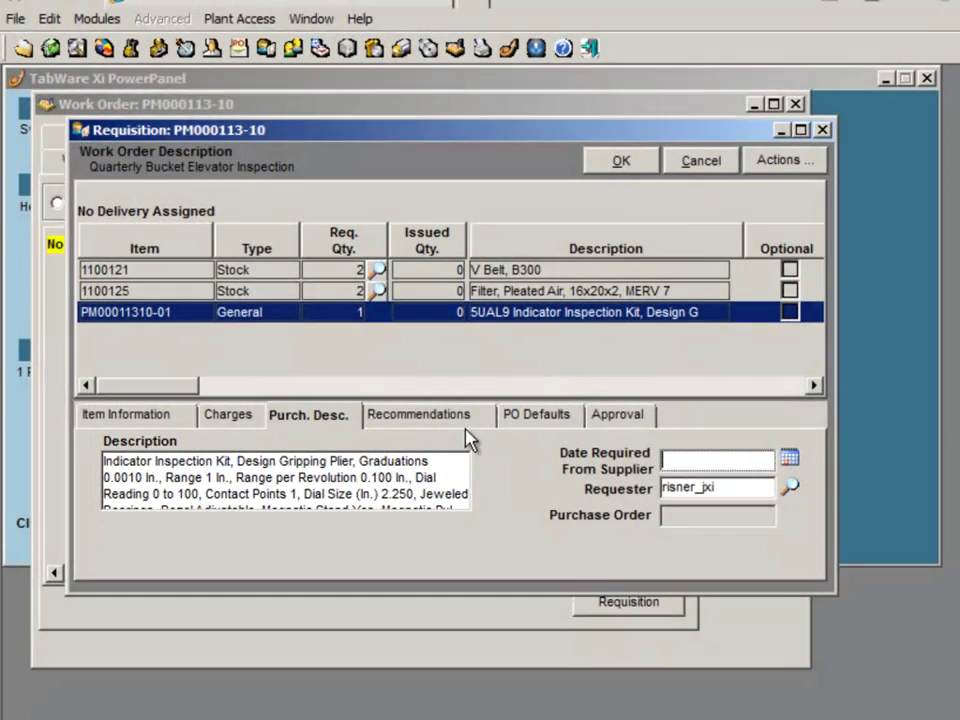
click(477, 432)
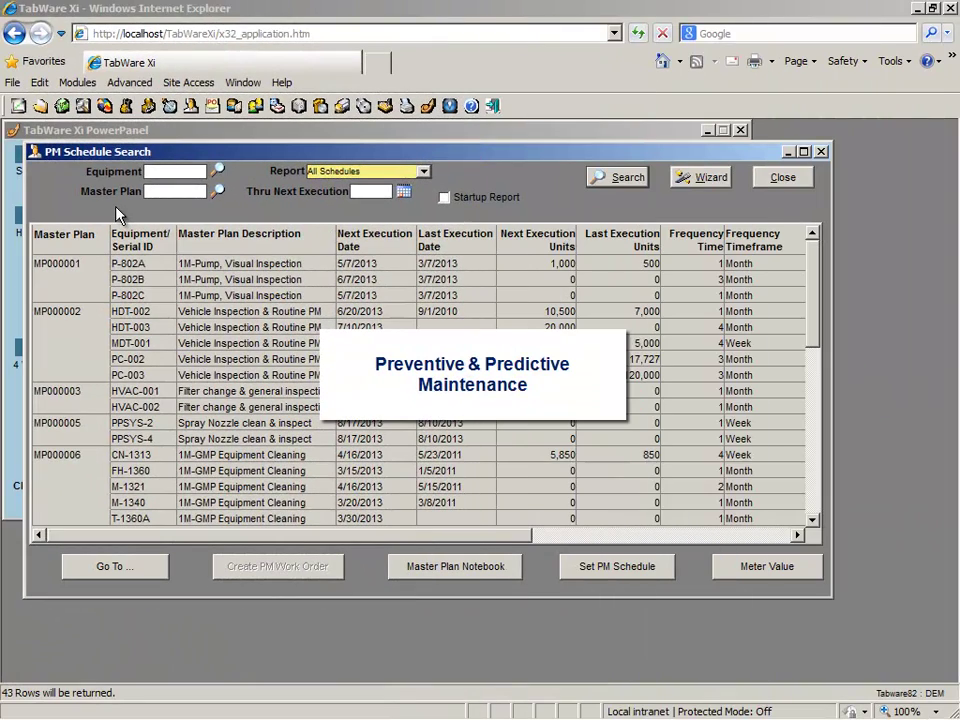
Step: Open PM By Location Status Change for P-802A's visual inspection schedule
click(128, 263)
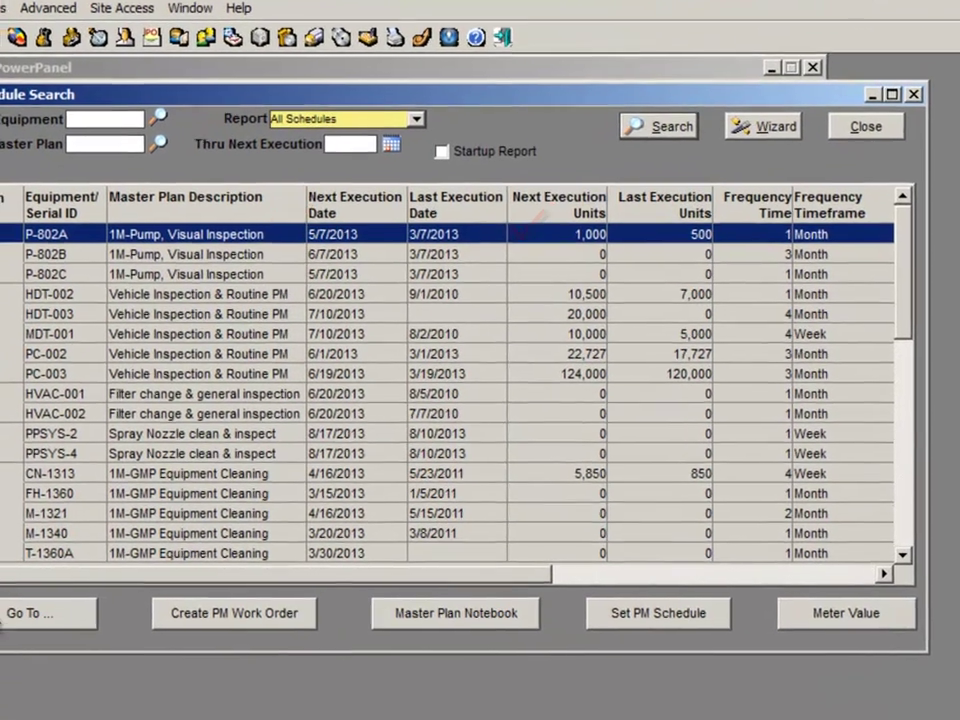
click(20, 618)
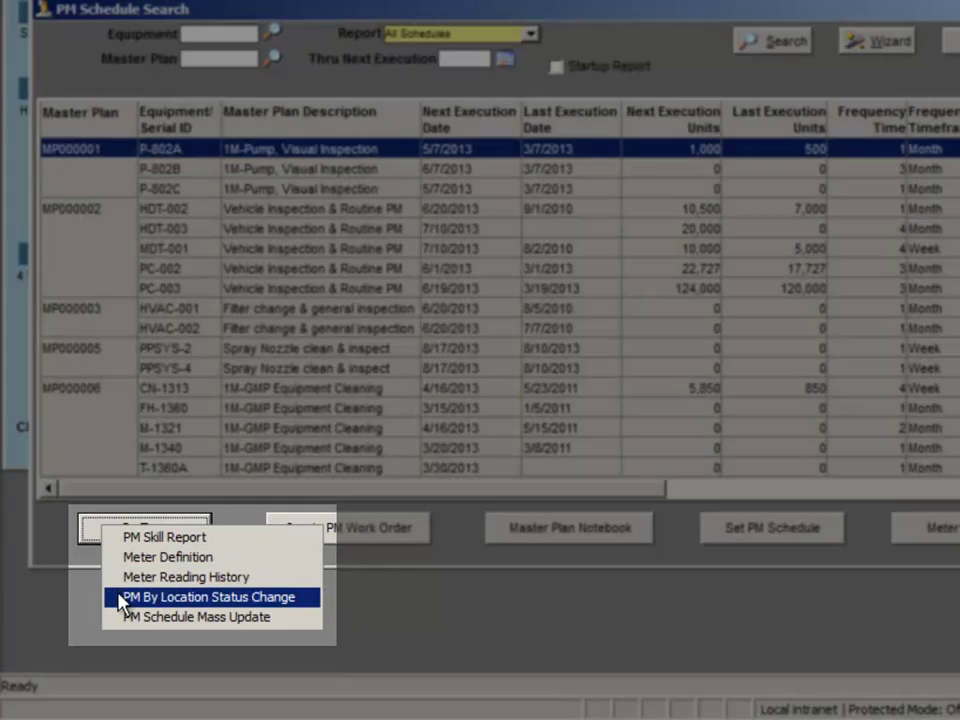
click(122, 598)
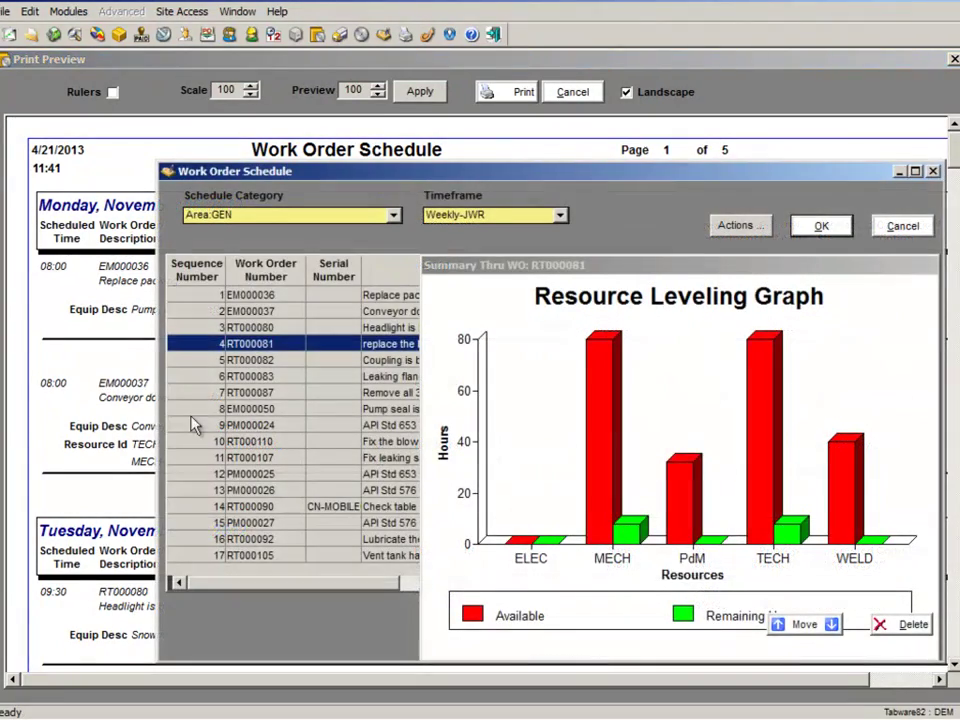
Step: Show leveling-graph resource load through PM000024 and RT000105, then send the schedule to Microsoft Project
click(195, 425)
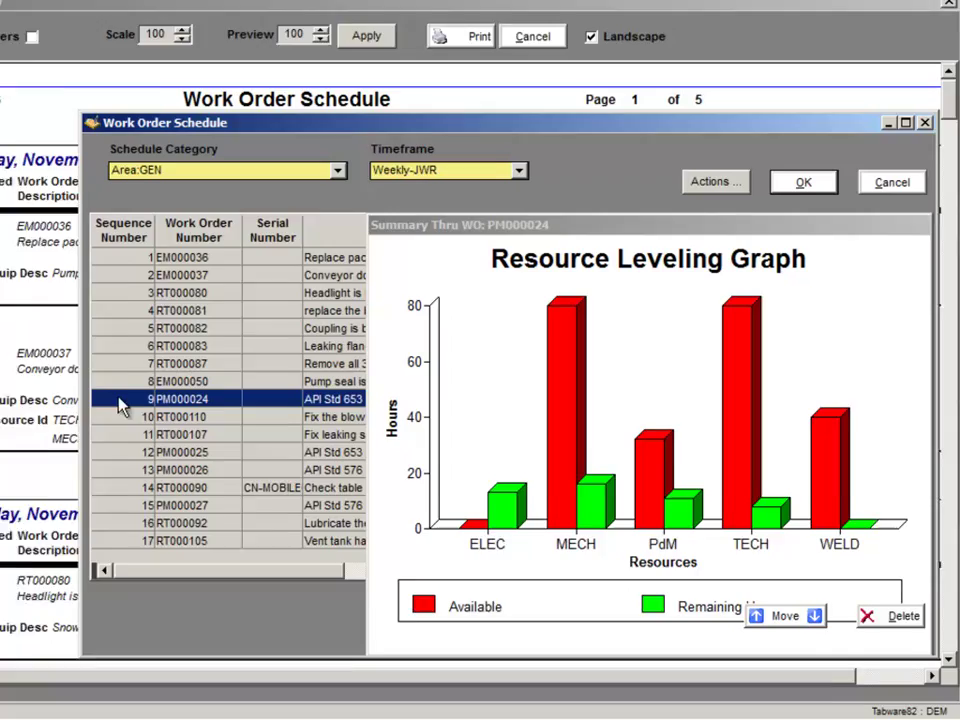
click(202, 556)
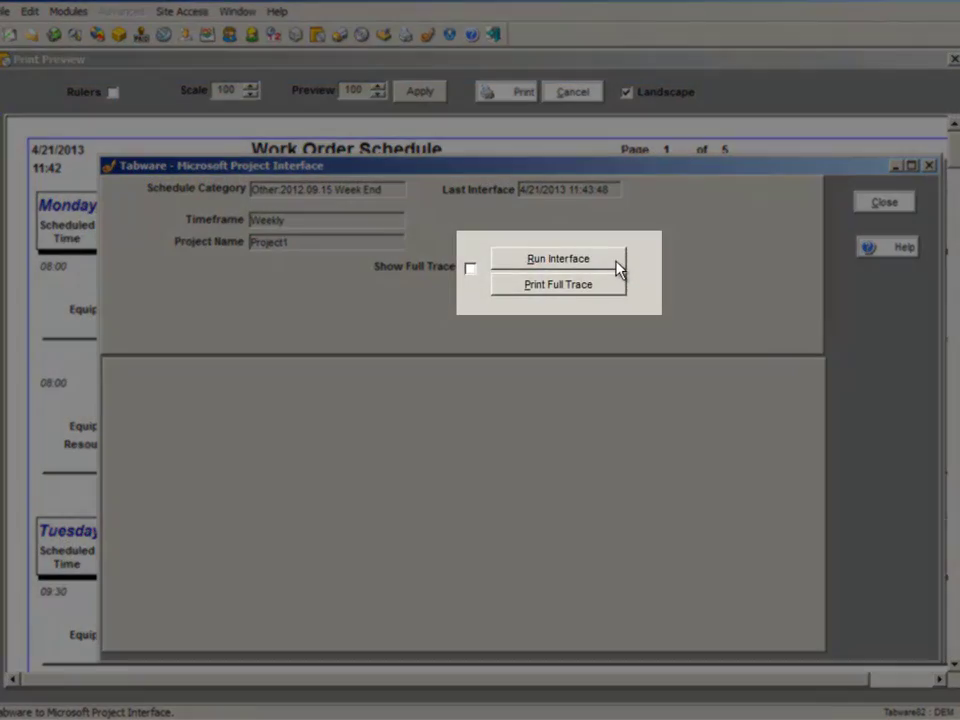
click(614, 260)
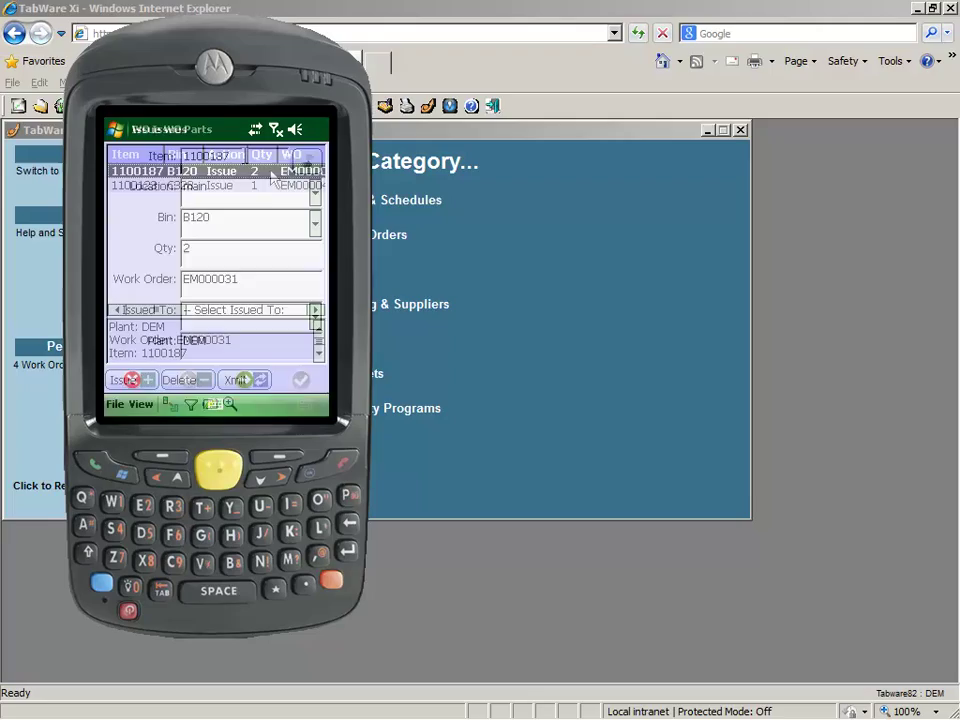
Step: Switch from the parts issues list to the WorkManagement app and open EM000031's details
click(149, 404)
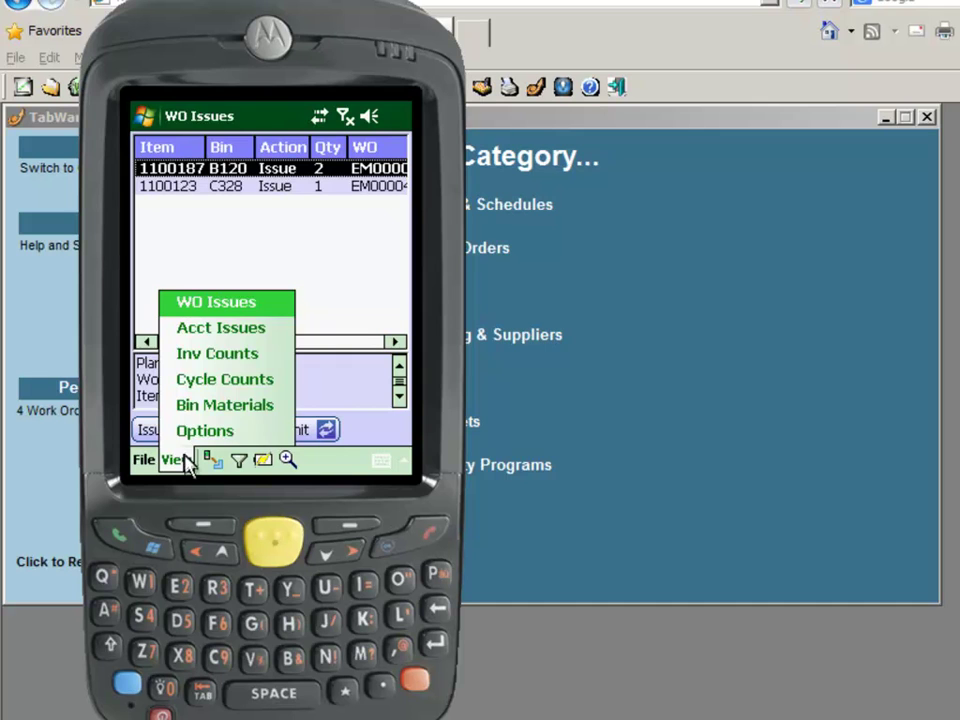
click(154, 550)
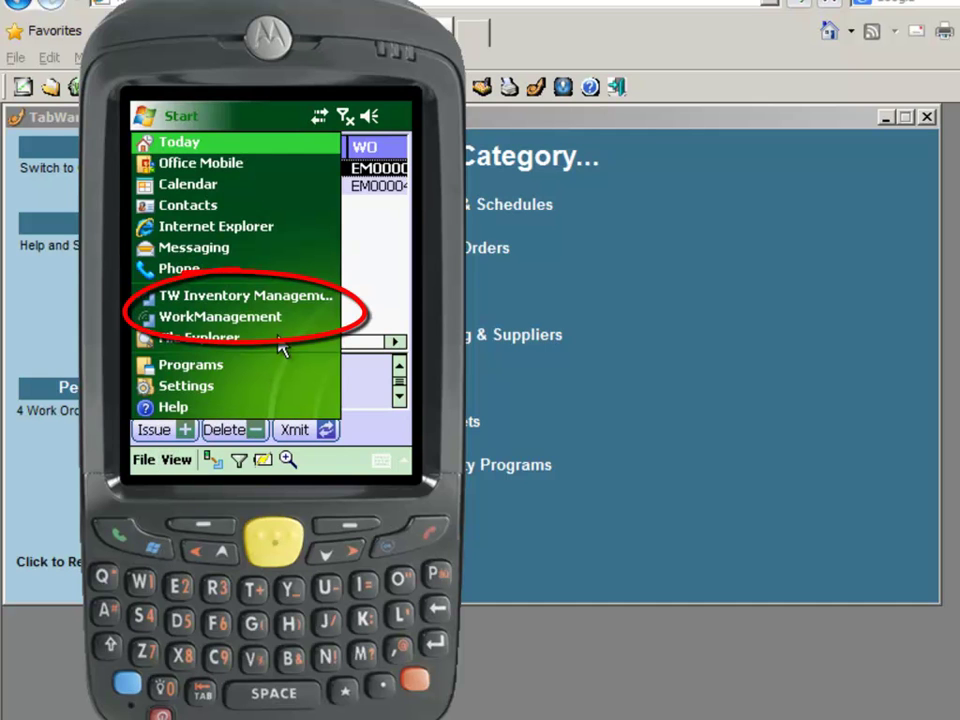
click(291, 319)
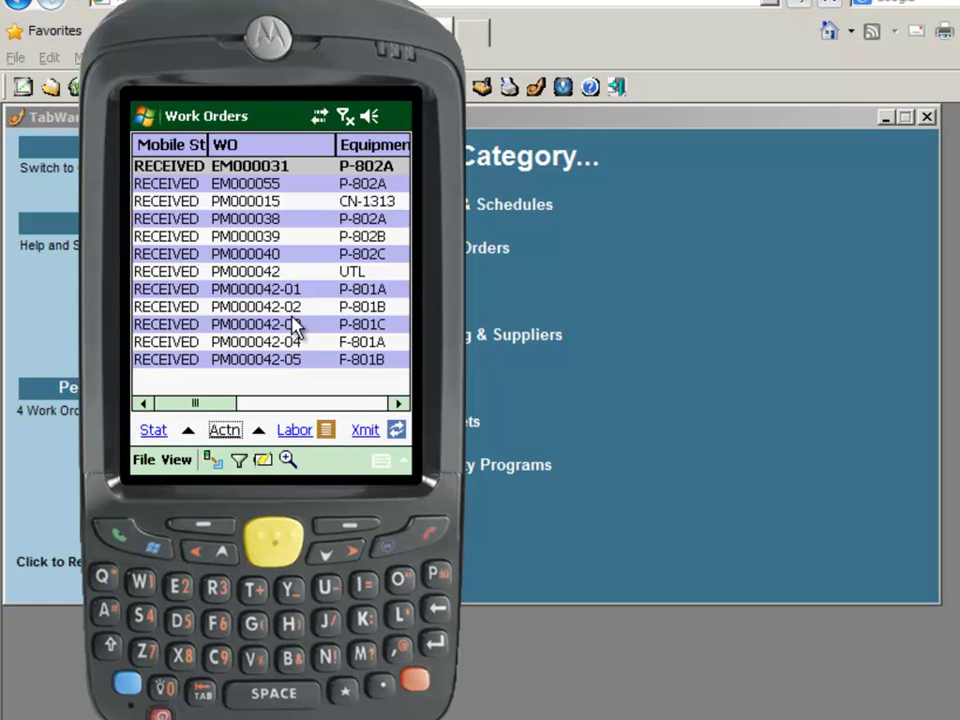
double_click(300, 170)
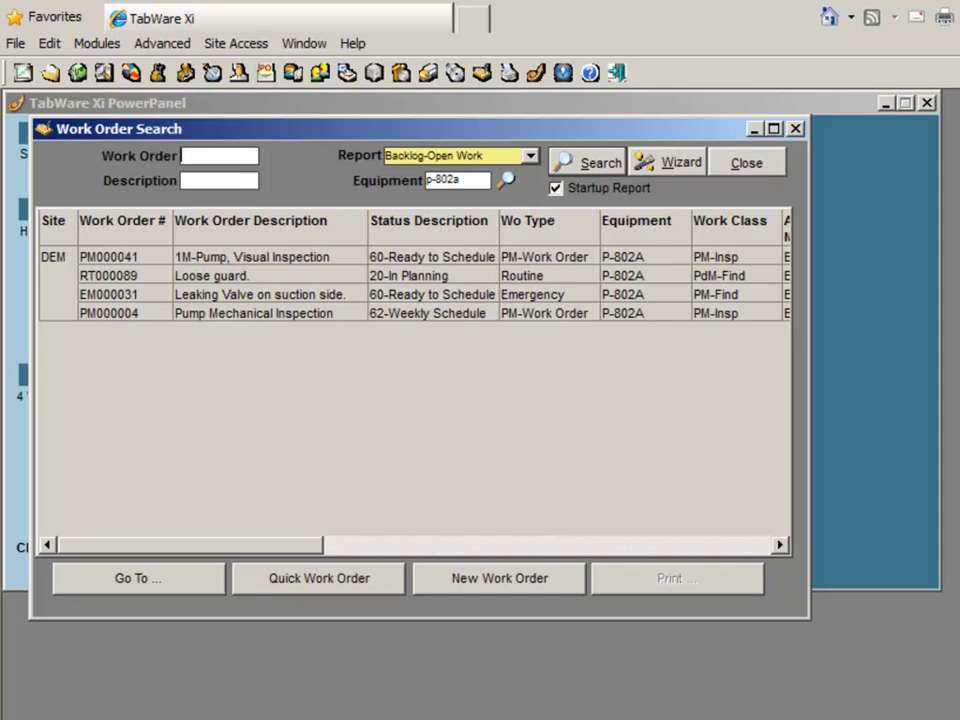
Step: Start a Quick Work Order Completion for EM000031 and show its analysis codes
right_click(163, 305)
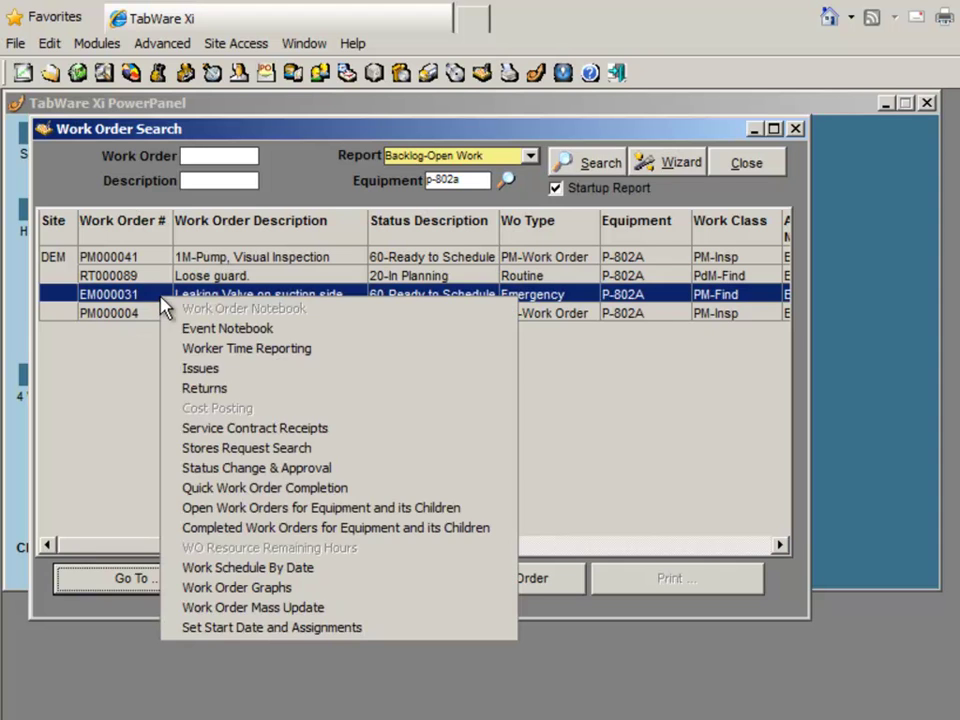
click(188, 490)
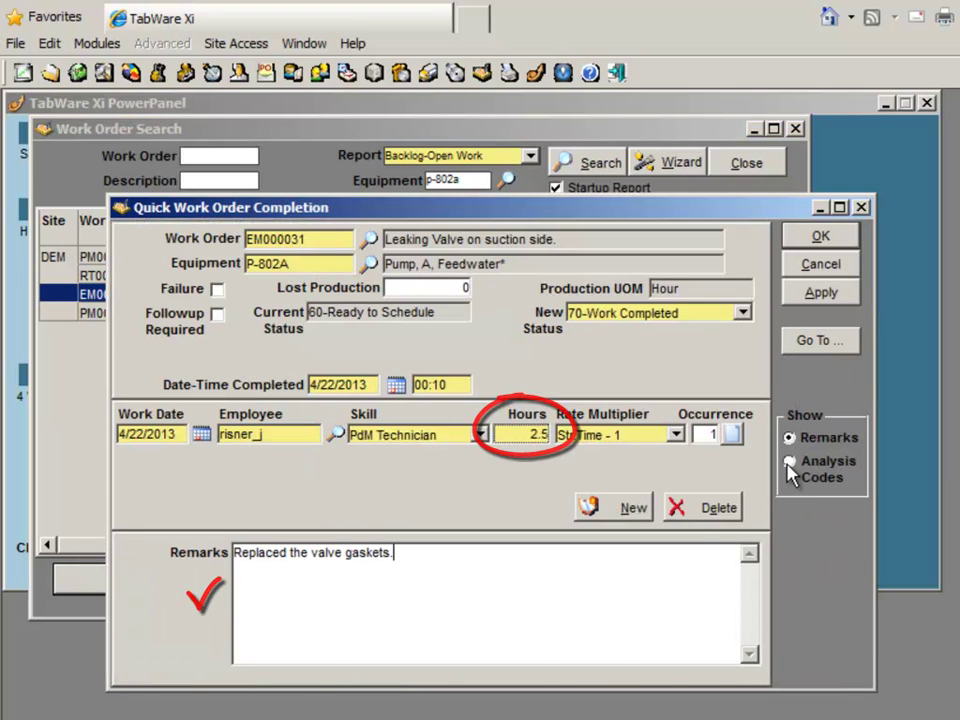
click(791, 464)
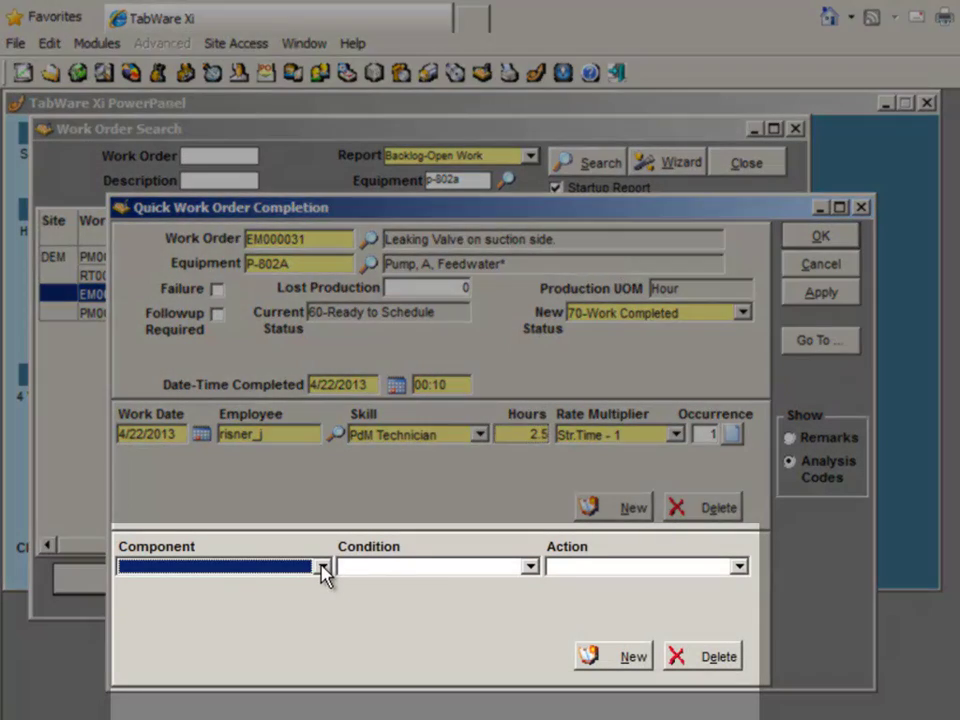
Step: Code the failure as Gasket, Leaking Material or Fluid, and Replace Defective Component
click(322, 567)
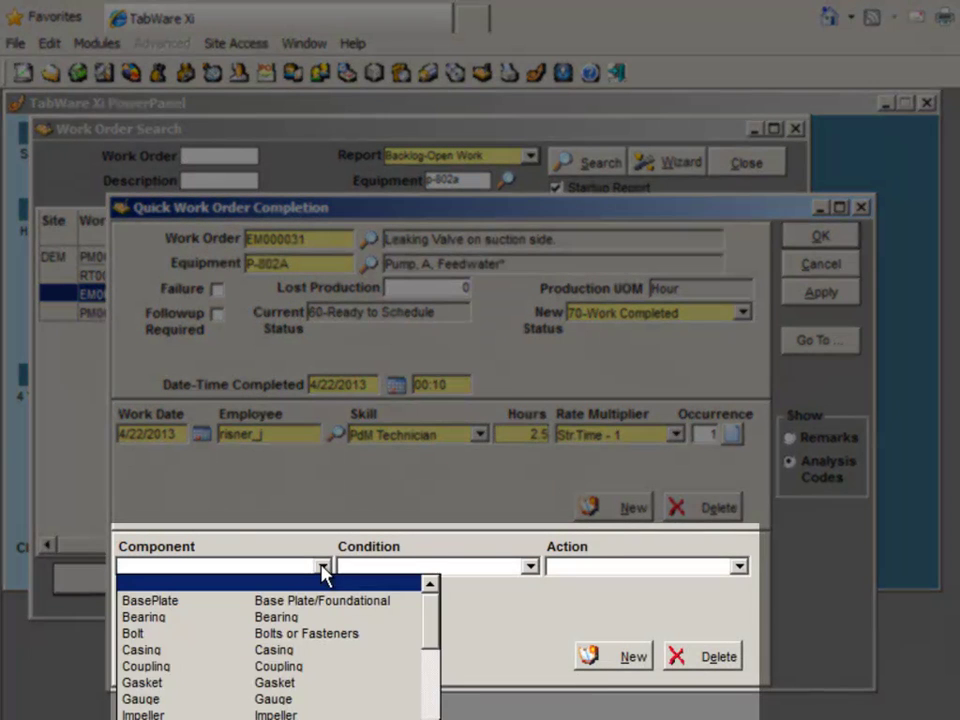
click(285, 682)
click(482, 568)
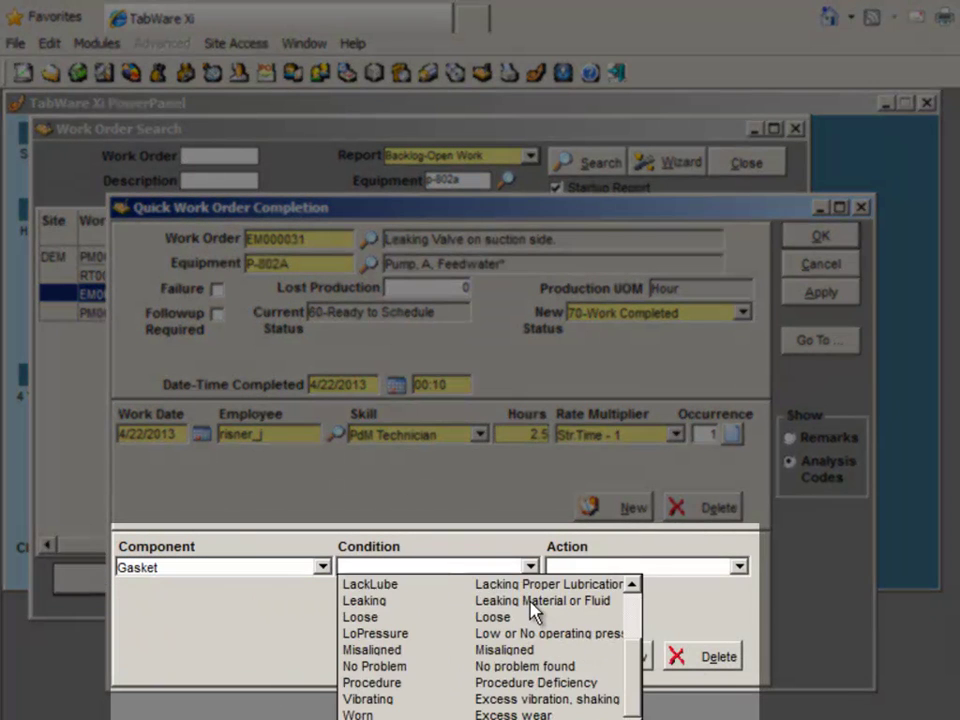
click(530, 600)
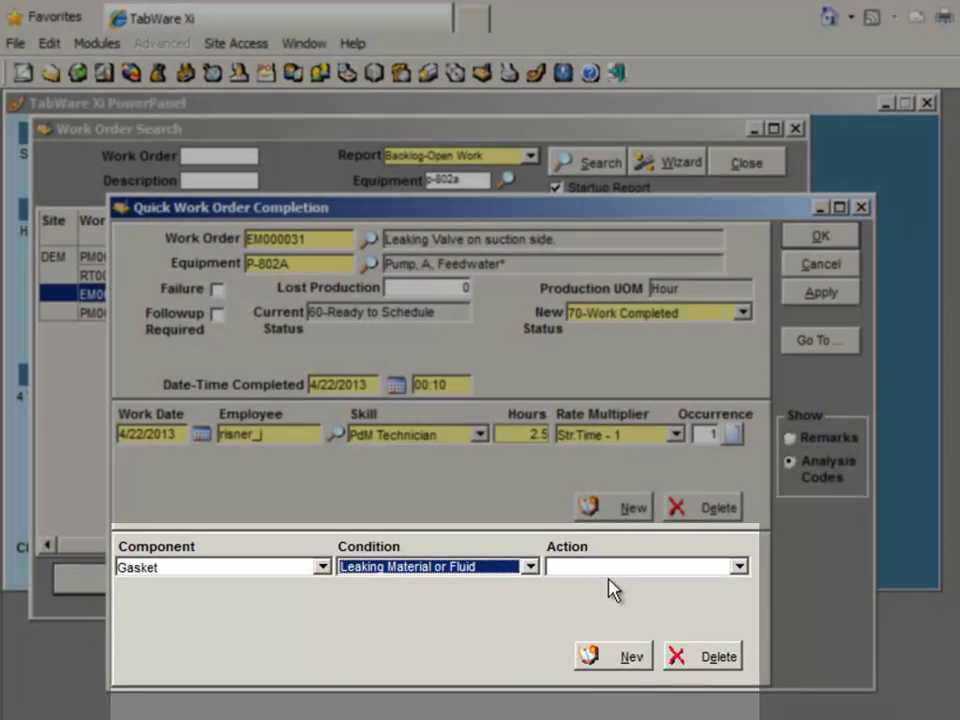
click(621, 568)
key(r)
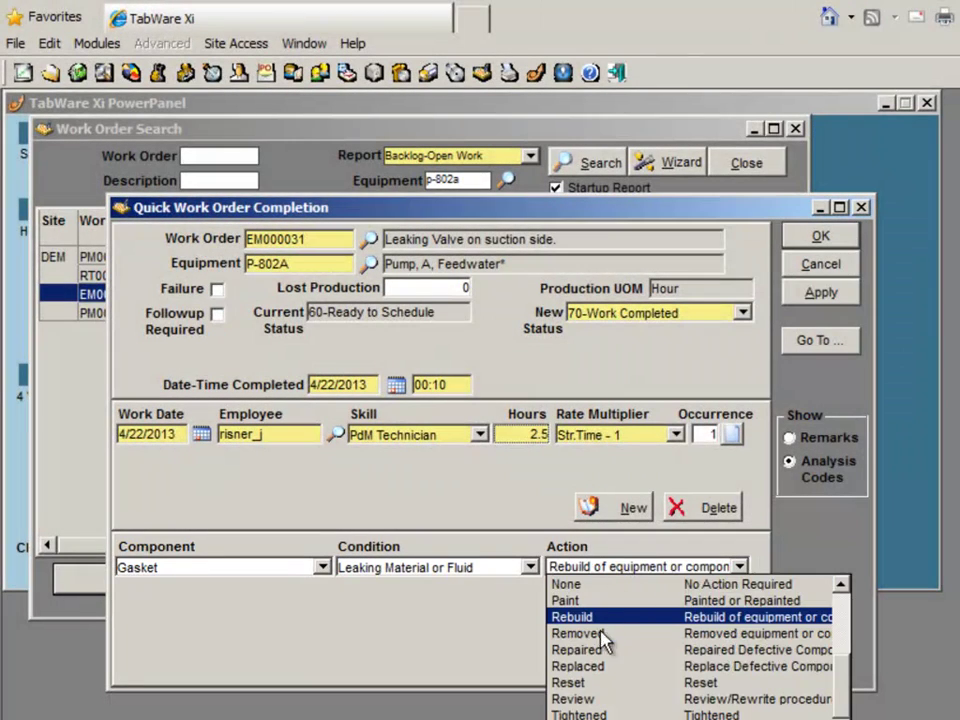
click(603, 668)
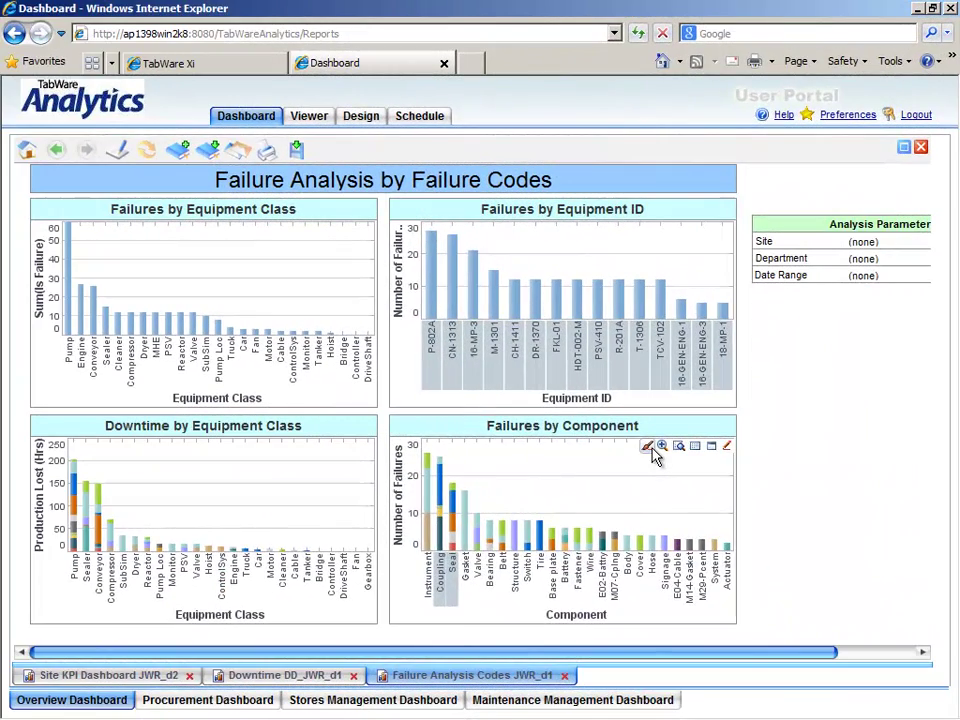
Step: Filter the dashboard to the Coupling and Seal bars in the Failures by Component chart
click(648, 447)
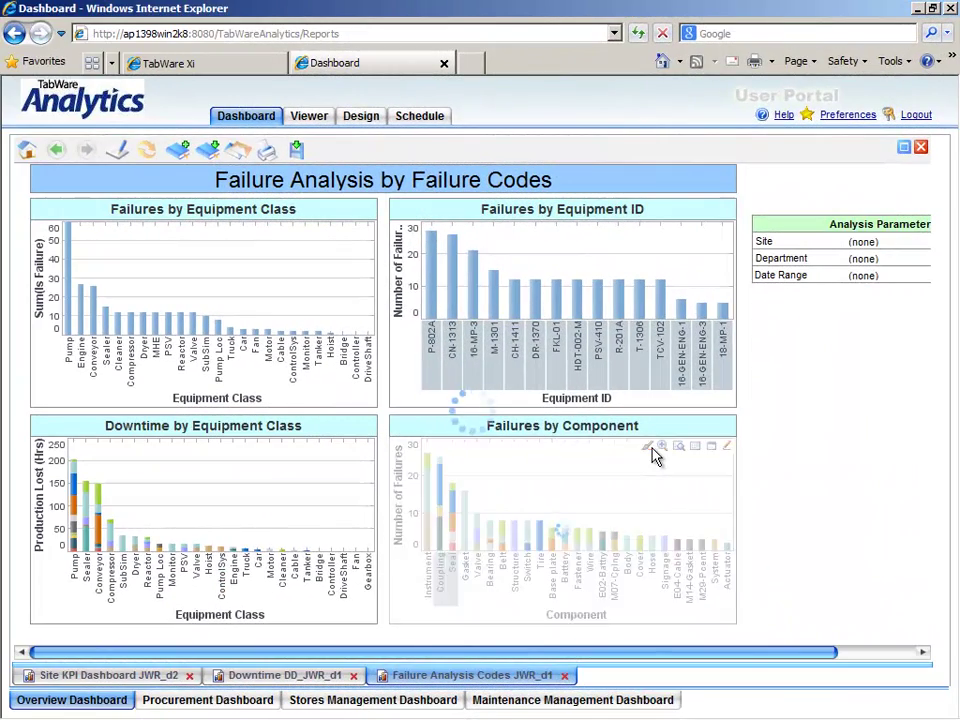